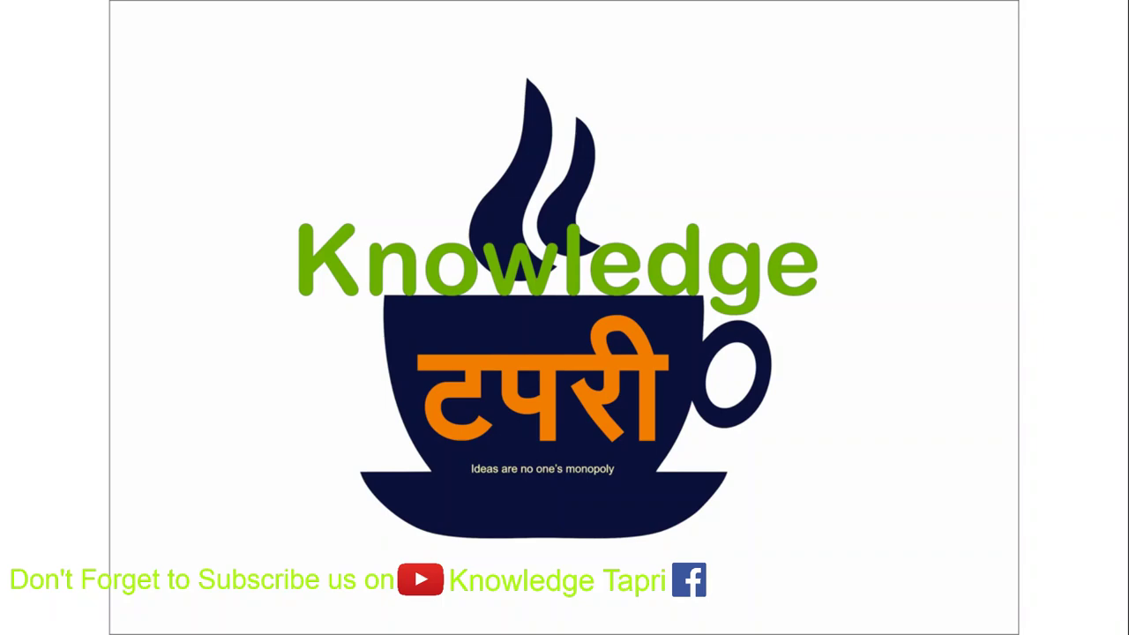
Step: Switch from the slide show to the Chapter 11 workbook's Bank Statement sheet
key(alt+Tab)
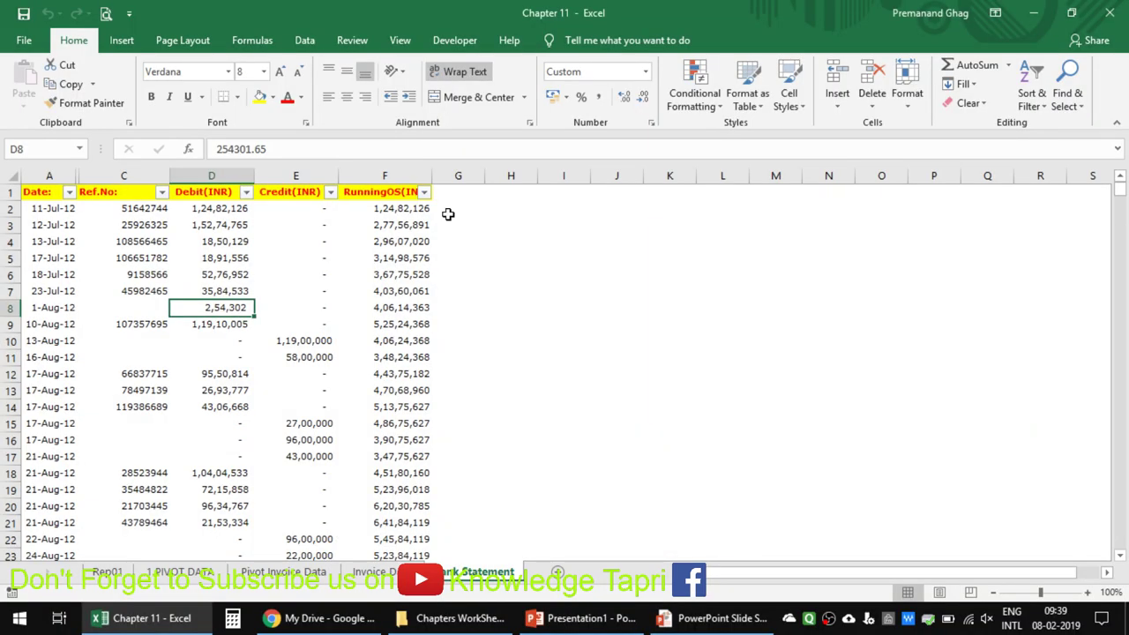
Step: Check the running balance in F4 and credit in E10, then start a PivotTable from the statement data
click(426, 238)
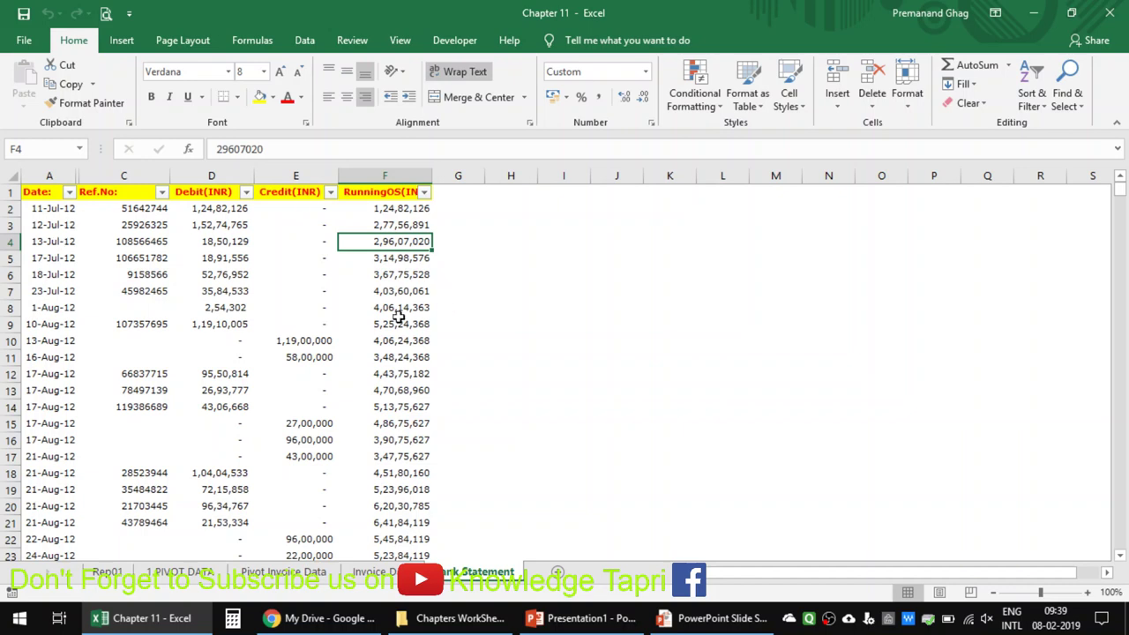
click(298, 339)
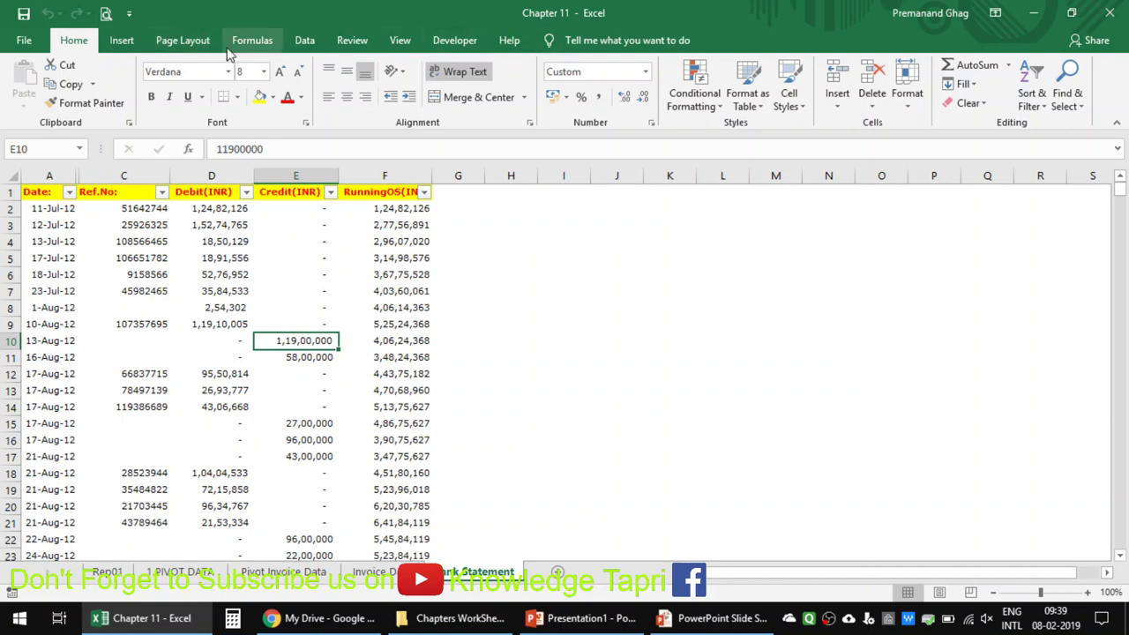
click(124, 44)
click(35, 78)
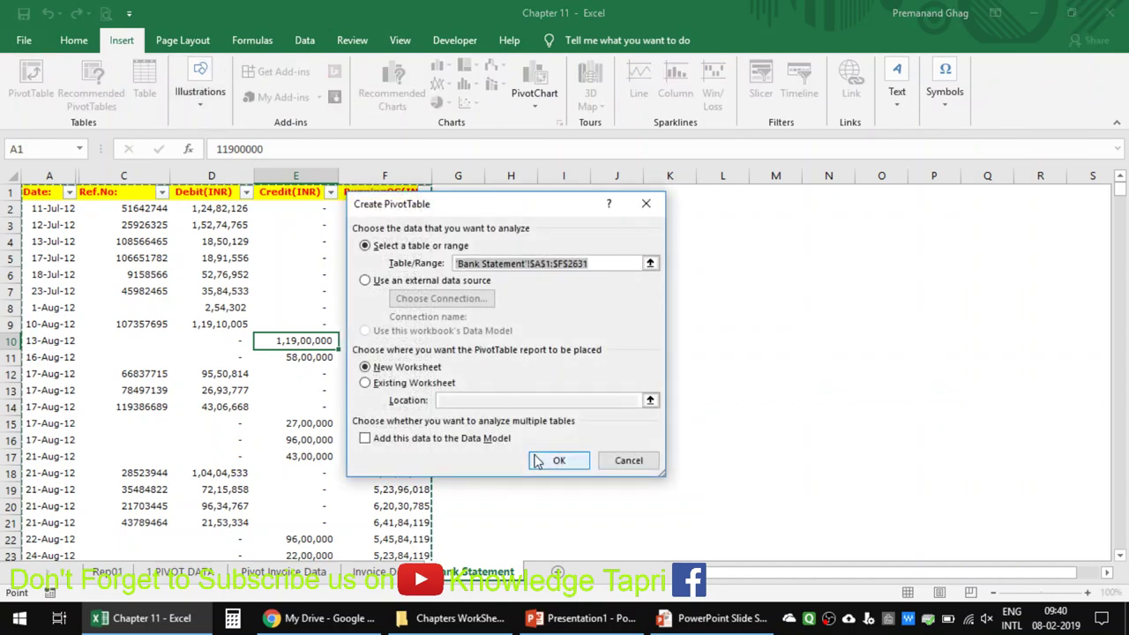
Step: Create PivotTable1 from range A1:F2631 on a new worksheet
click(540, 461)
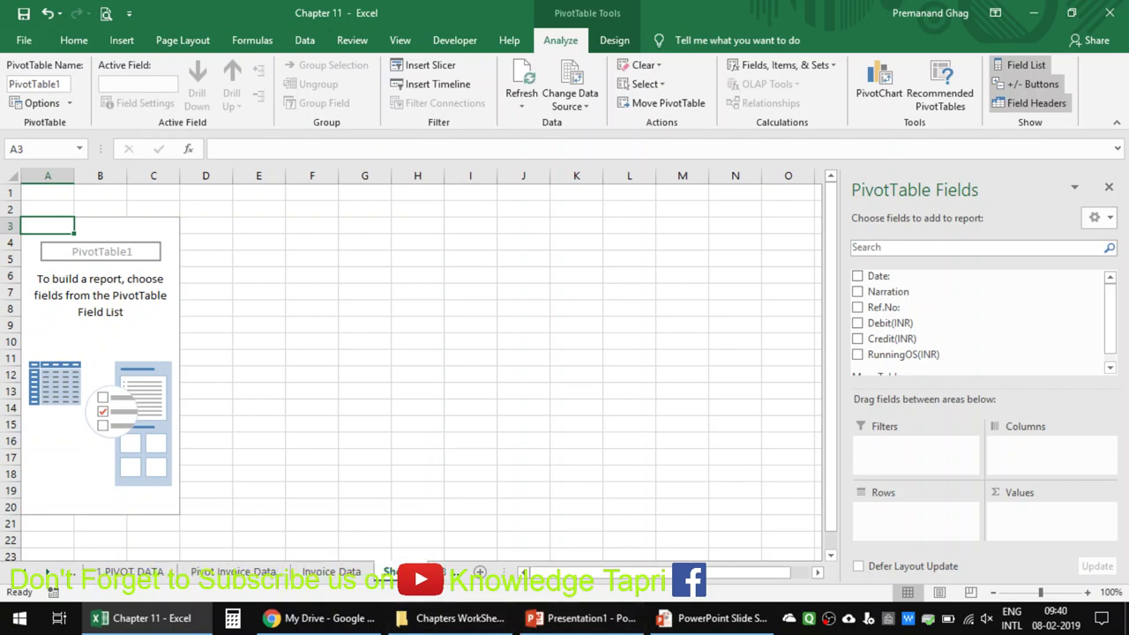
Step: Add Date to the rows ungrouped into individual dates, with Ref.No nested beneath it
mouse_move(873, 276)
mouse_down()
mouse_move(931, 547)
mouse_move(911, 505)
mouse_up()
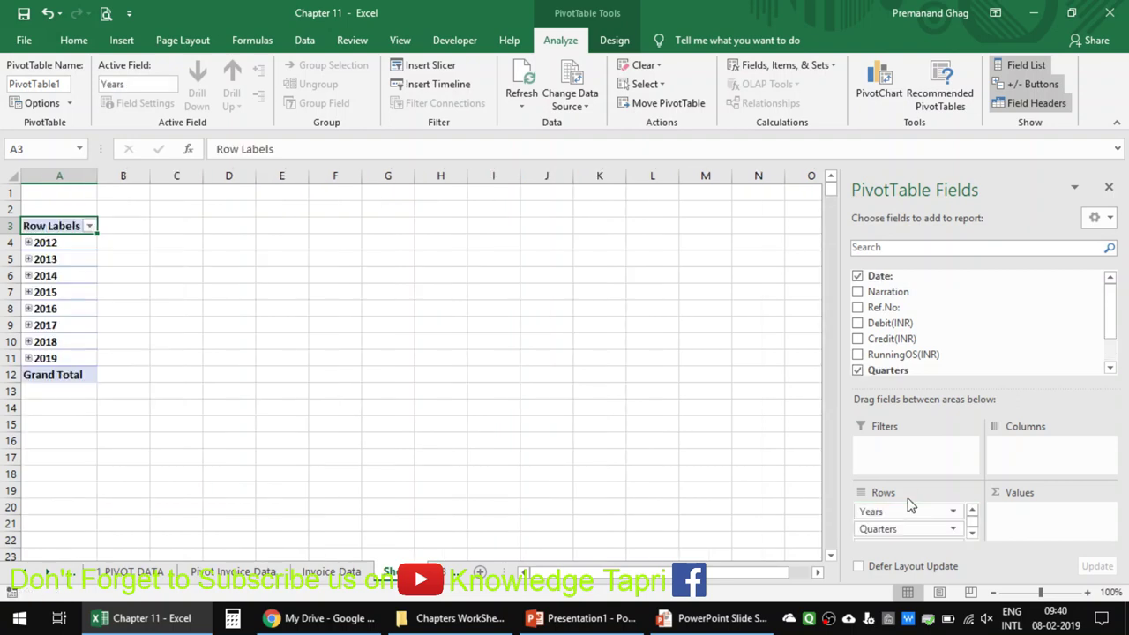
right_click(57, 291)
mouse_move(121, 436)
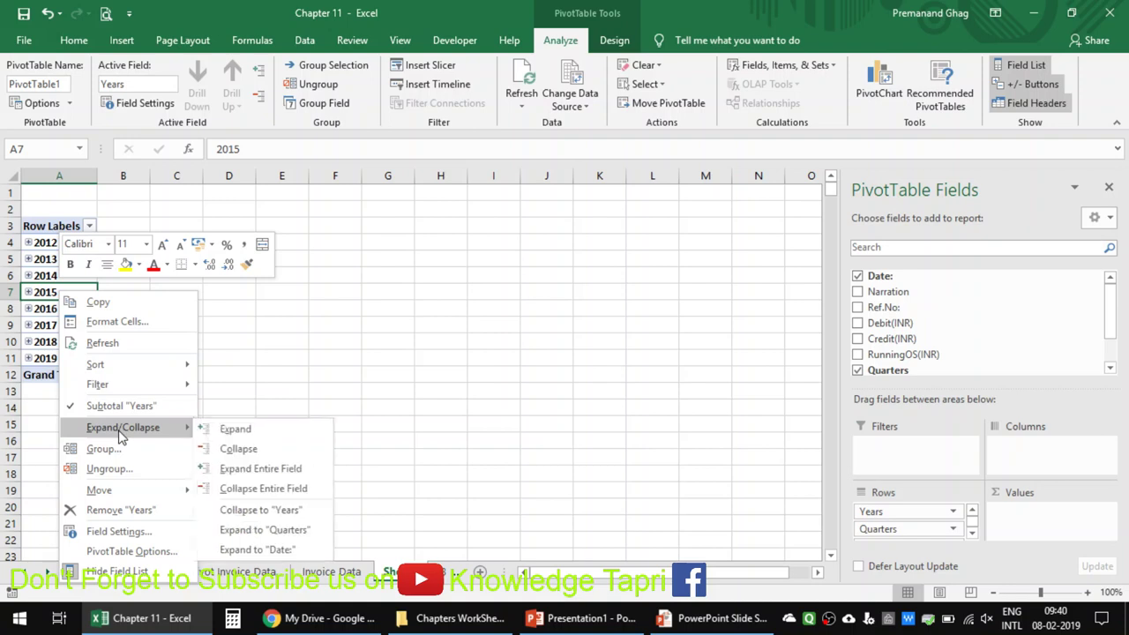
click(118, 468)
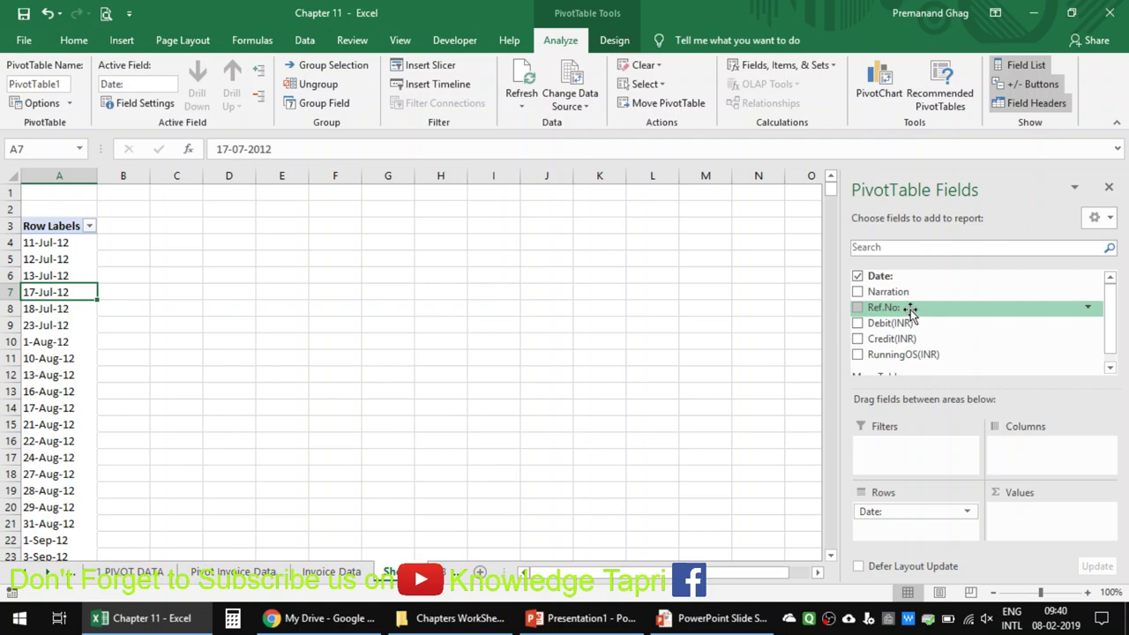
drag(909, 308, 918, 510)
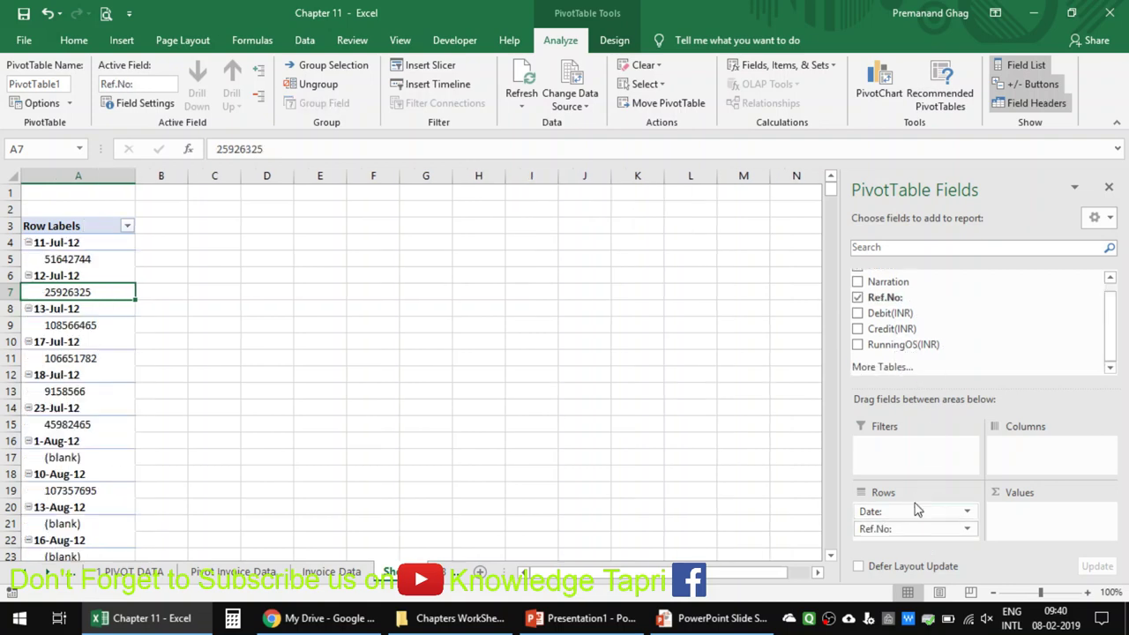
Step: Switch PivotTable1 to the classic PivotTable layout in PivotTable Options
right_click(64, 345)
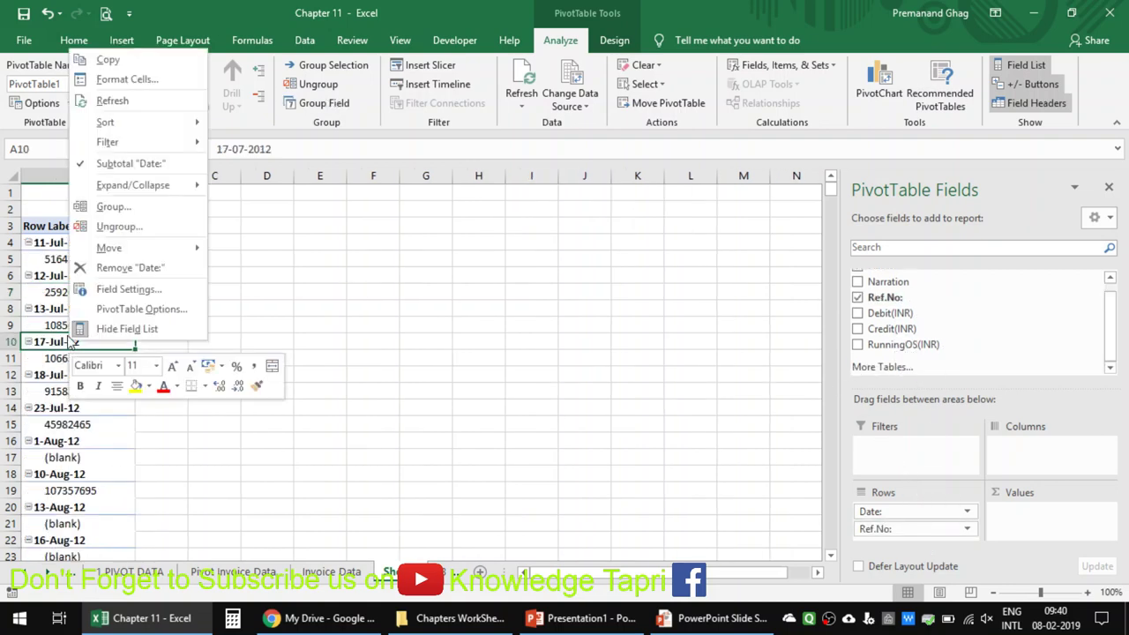
click(106, 314)
click(206, 168)
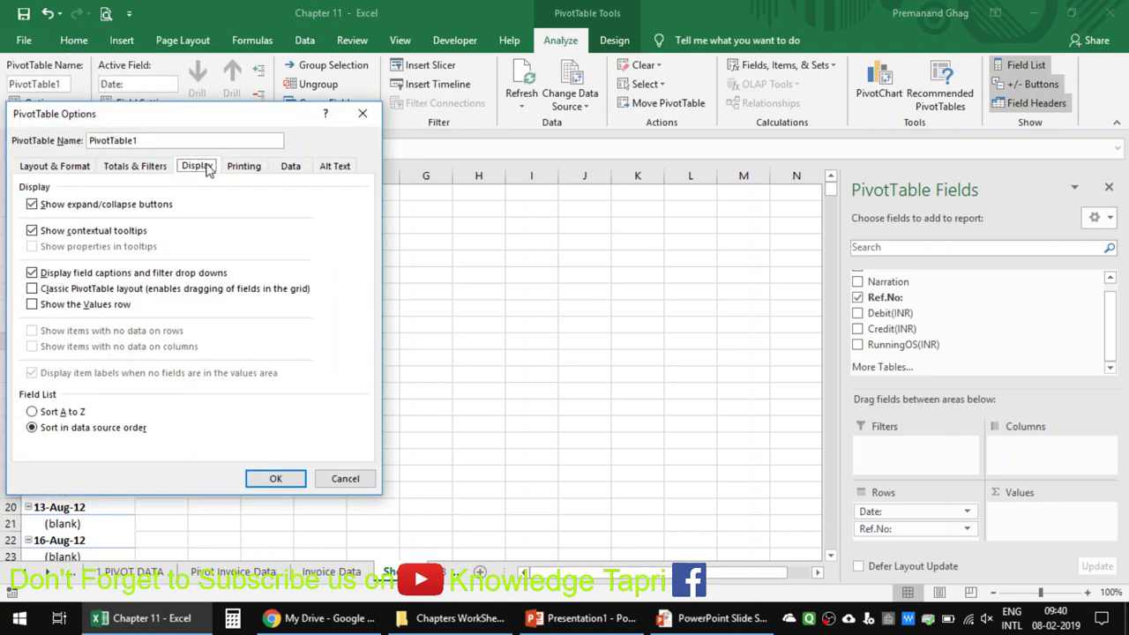
click(49, 289)
click(273, 479)
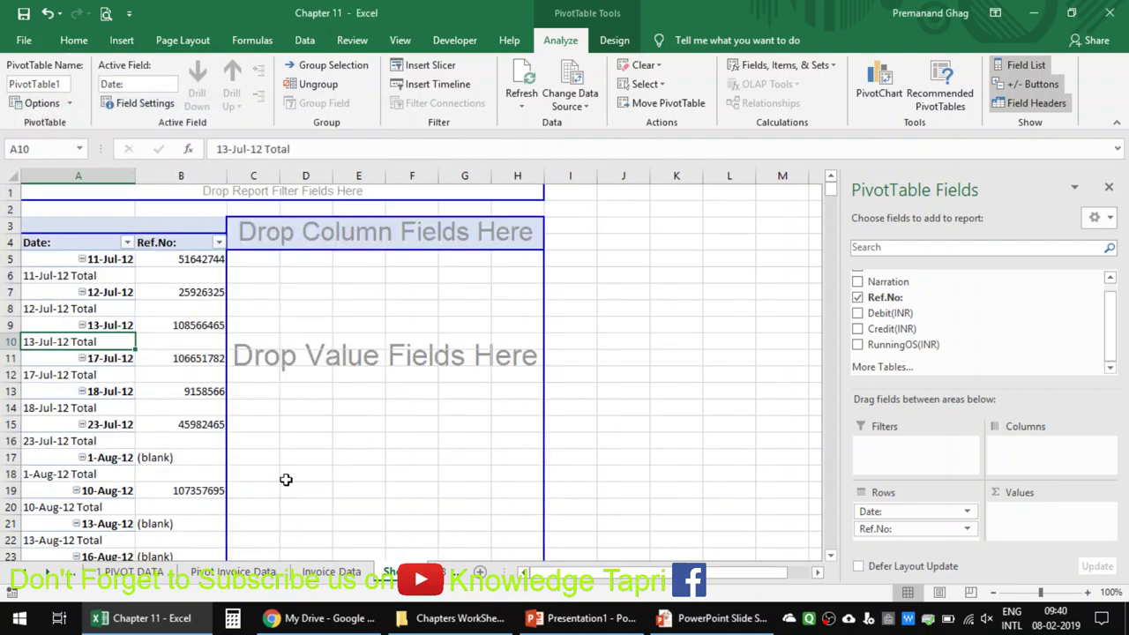
Step: Turn off subtotals for the Date and Ref.No fields
right_click(69, 279)
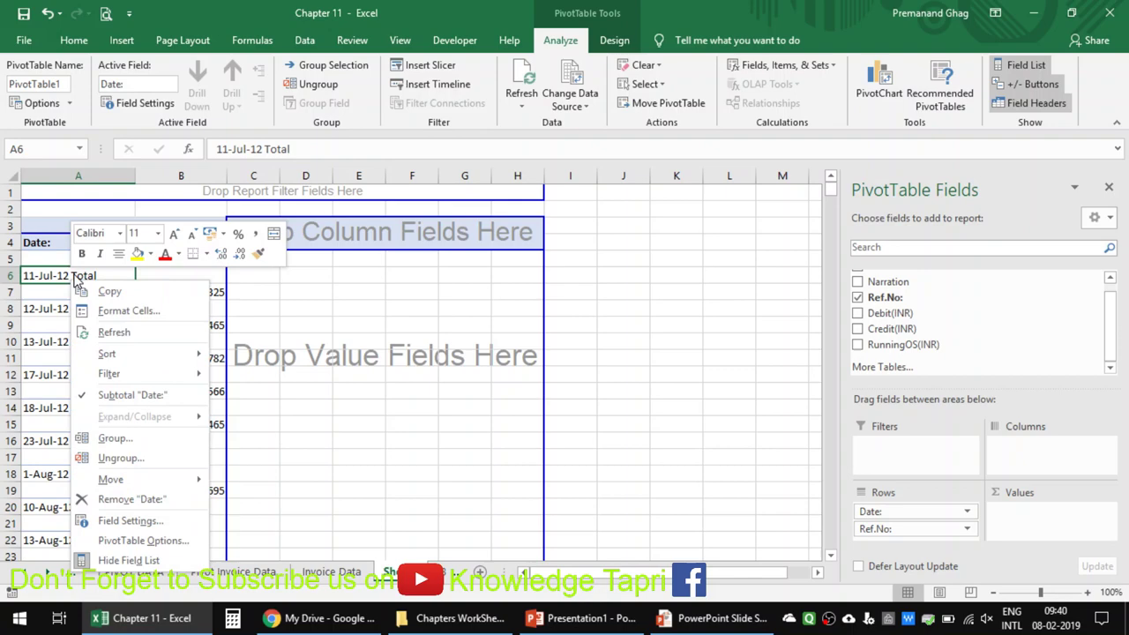
click(110, 402)
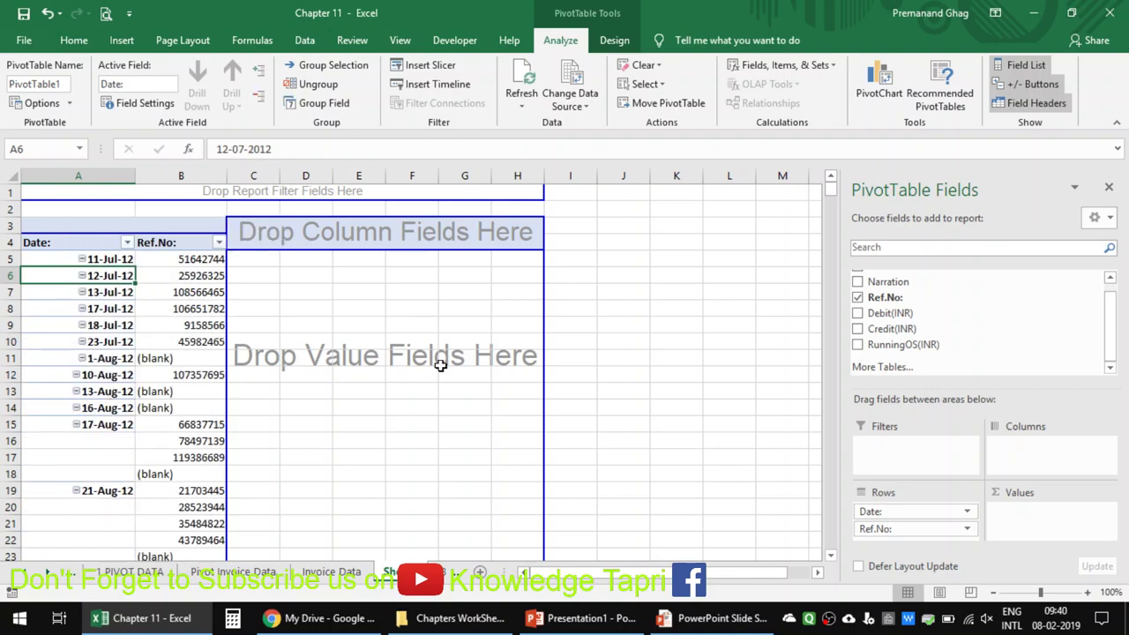
right_click(194, 283)
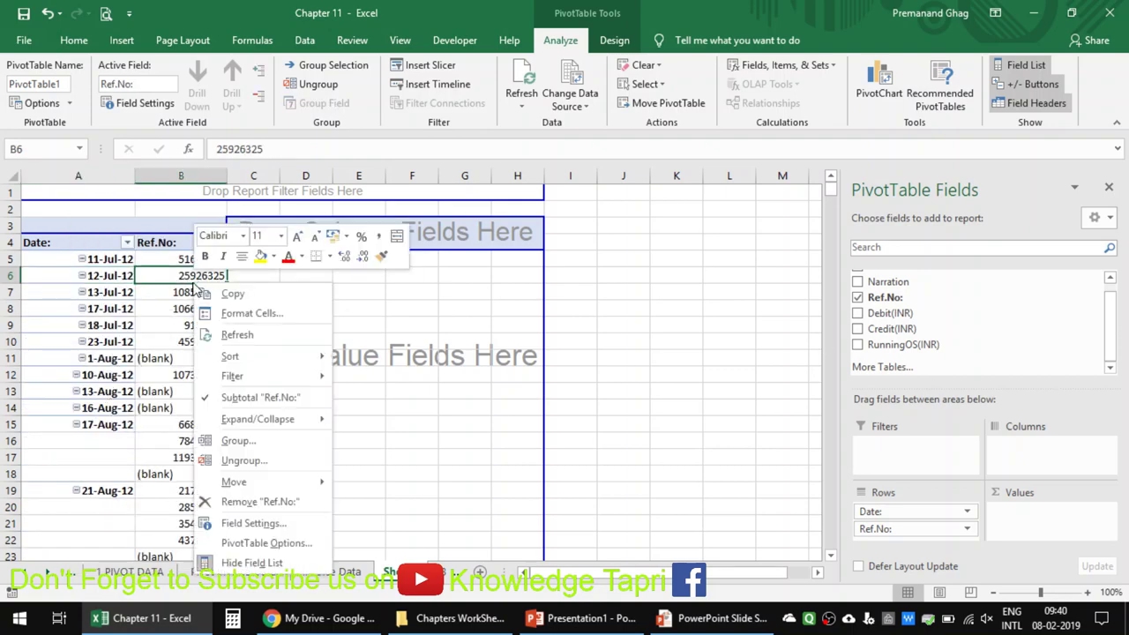
click(233, 403)
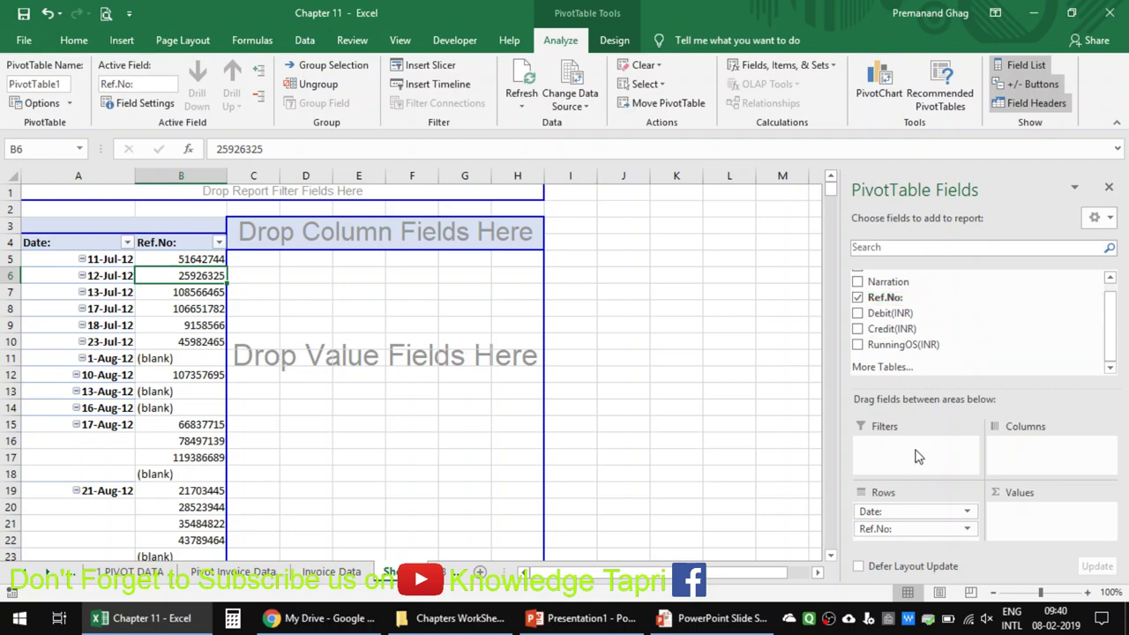
Step: Add Debit(INR), Credit(INR) and RunningOS(INR) to Values, then remove Sum of RunningOS(INR) again
drag(889, 313, 1040, 512)
drag(891, 328, 1049, 542)
click(323, 299)
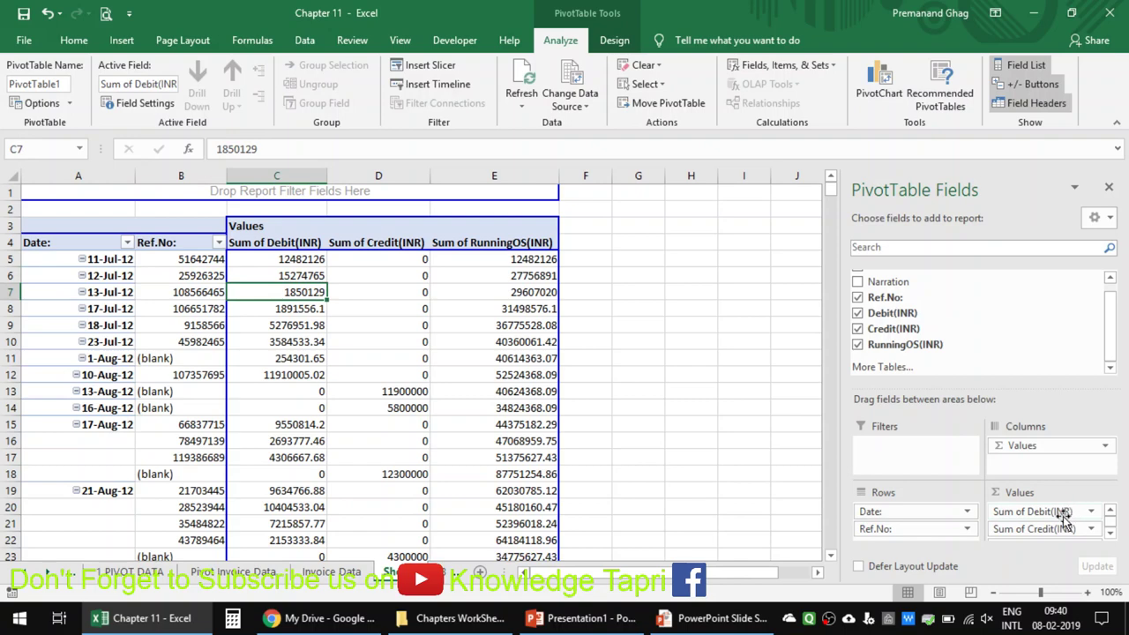
scroll(1051, 534, down, 1)
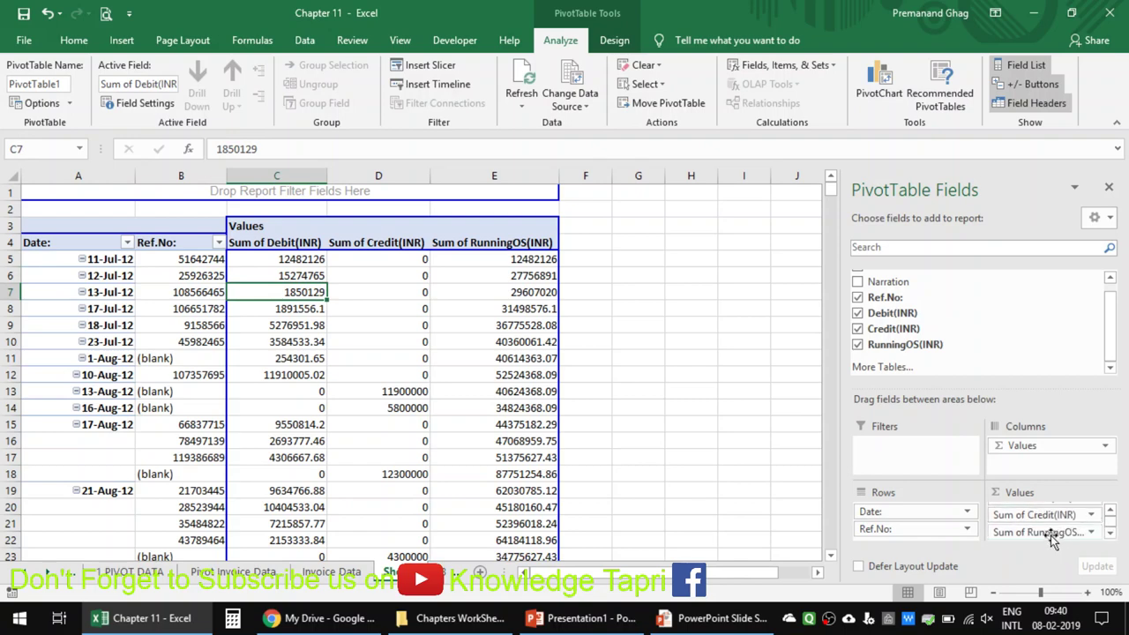
drag(1051, 540, 1008, 328)
click(396, 310)
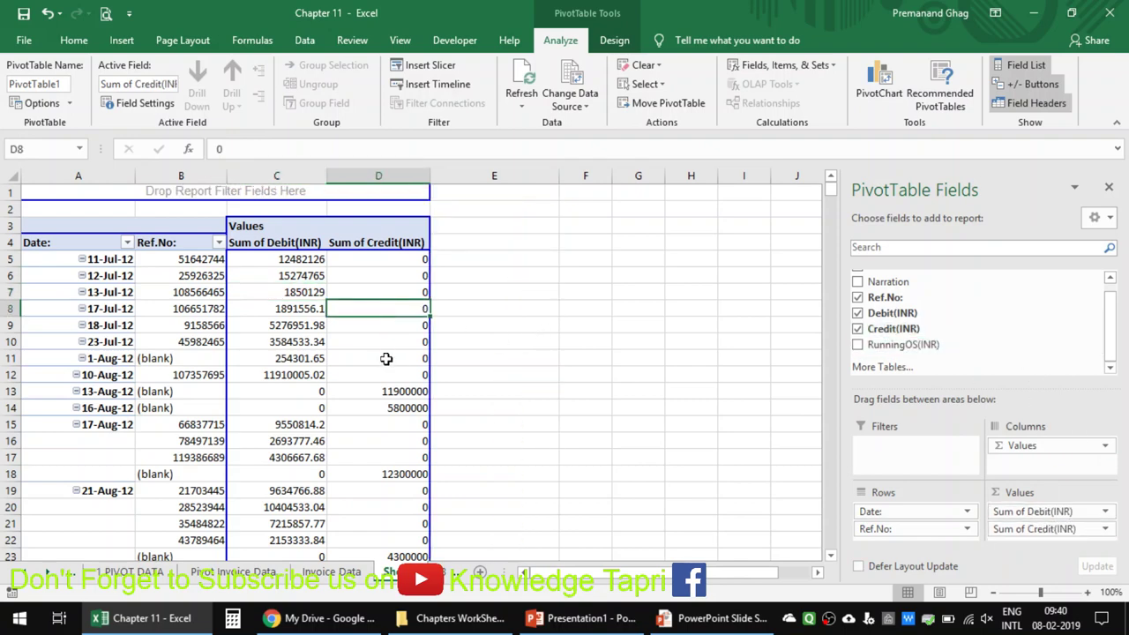
mouse_move(342, 346)
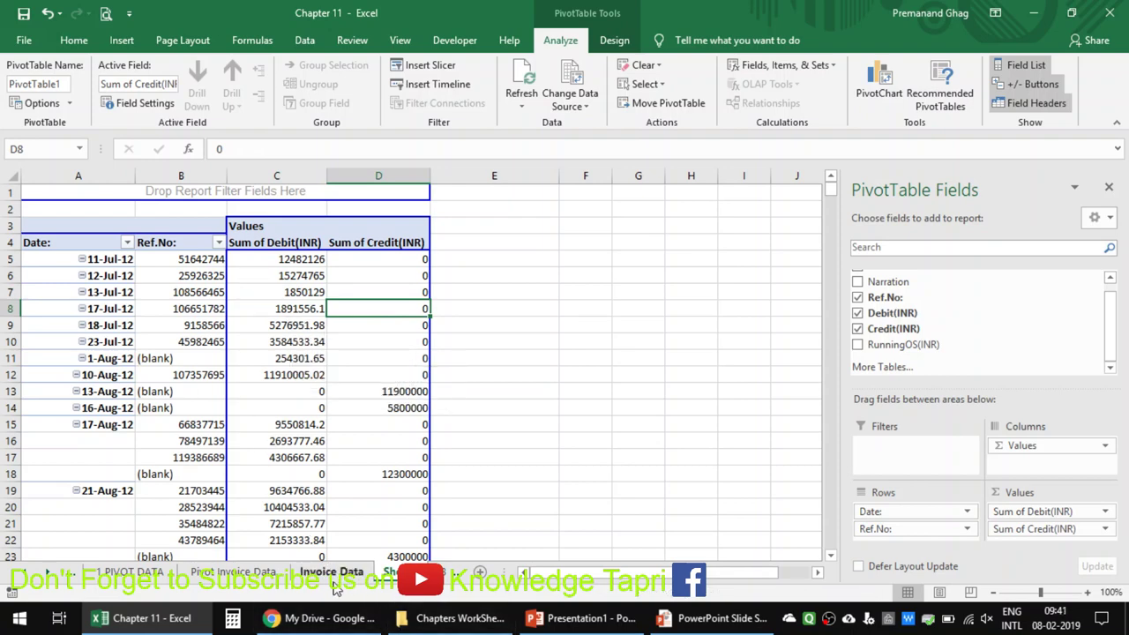
Step: Insert a PivotTable from the Invoice Data range A1:K172 on existing Sheet1 at cell I4
click(335, 572)
click(275, 291)
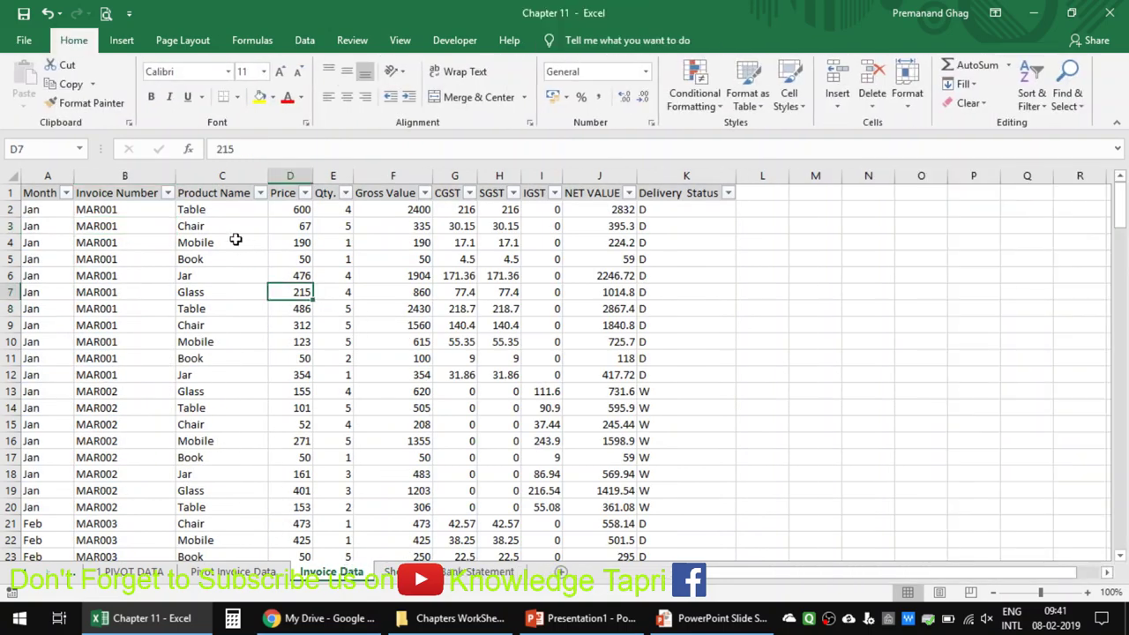
click(128, 44)
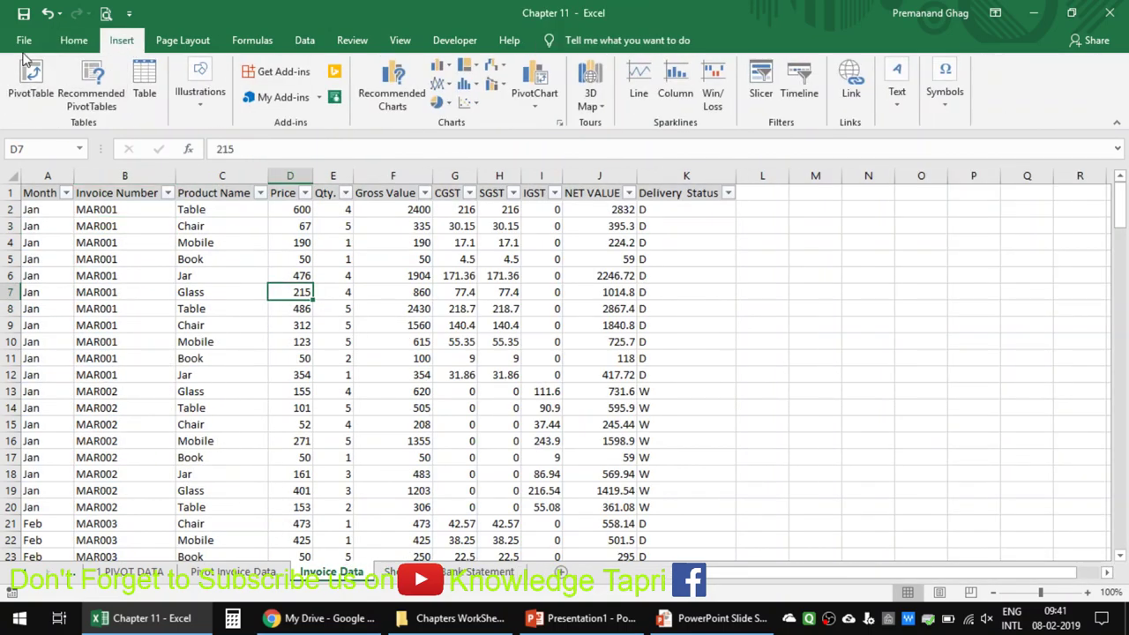
click(28, 75)
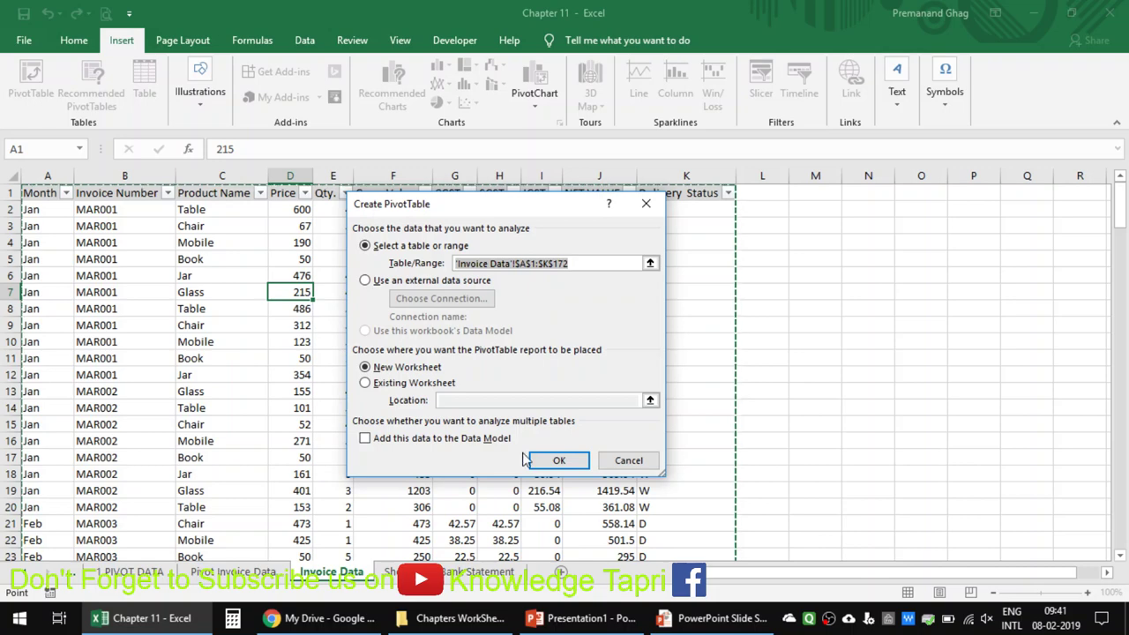
click(410, 381)
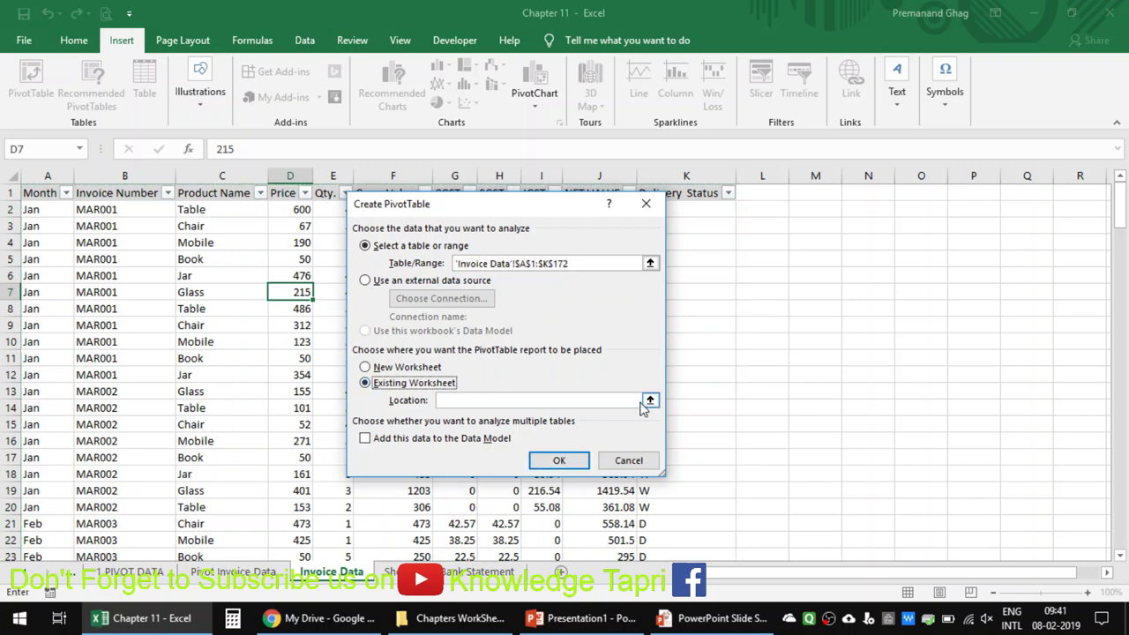
click(649, 398)
click(391, 571)
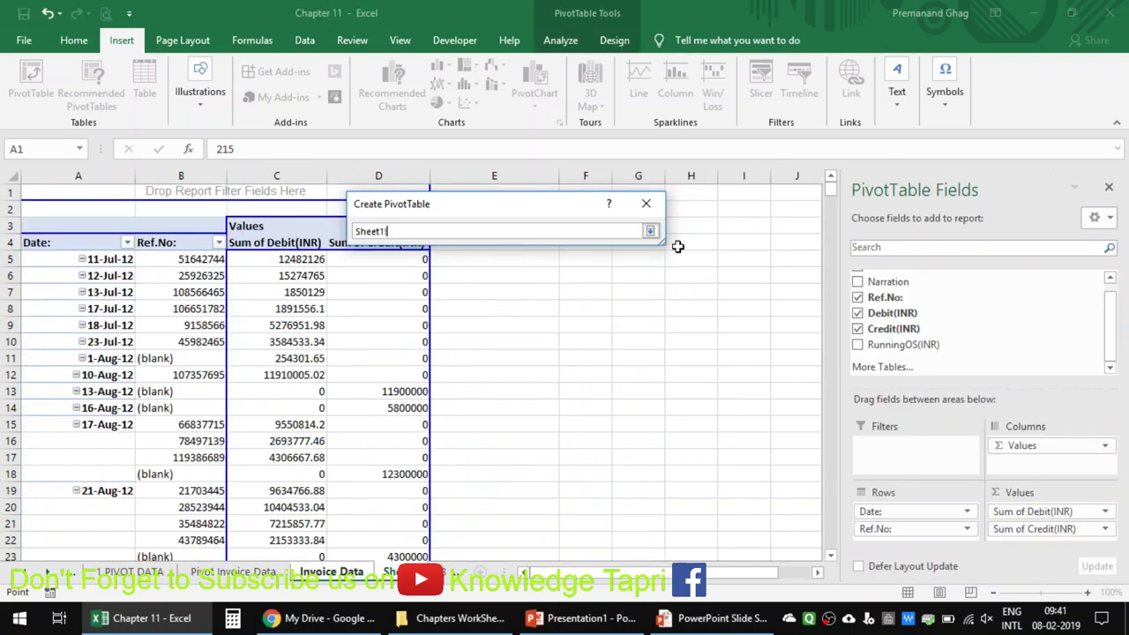
click(764, 226)
click(757, 244)
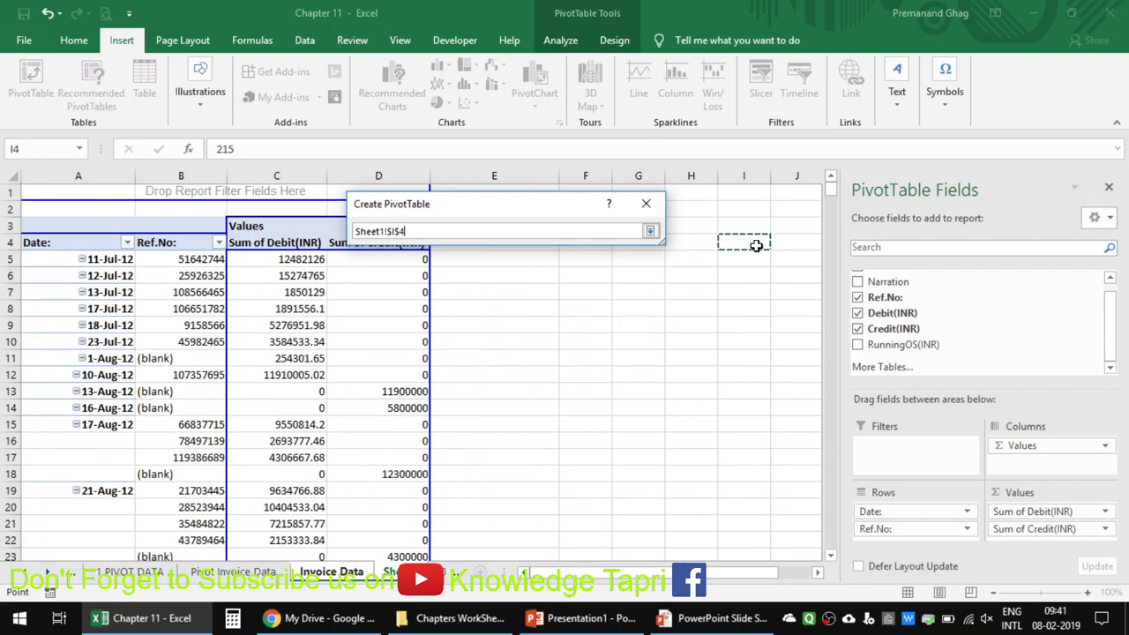
key(Return)
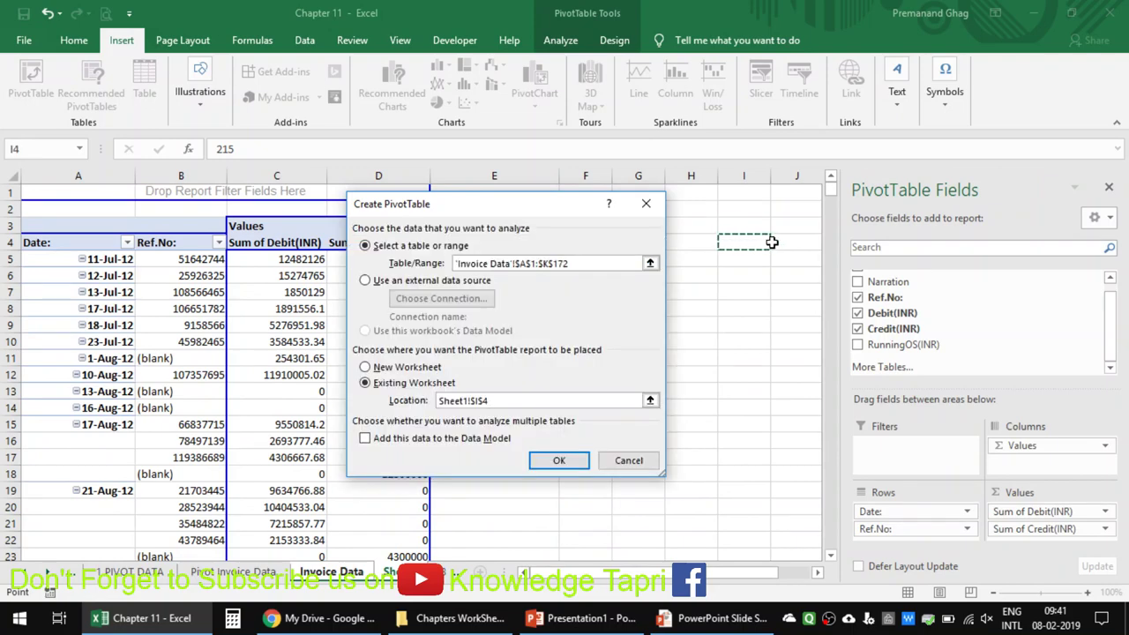
key(Return)
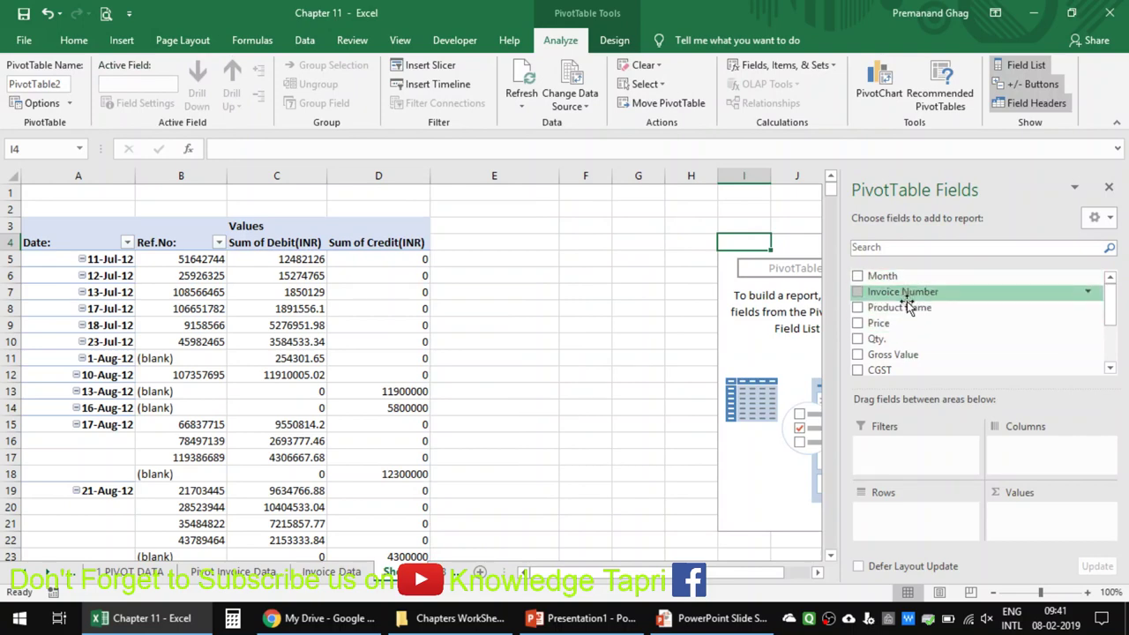
Step: Select columns I:L holding the empty PivotTable2 and delete them
scroll(900, 363, down, 1)
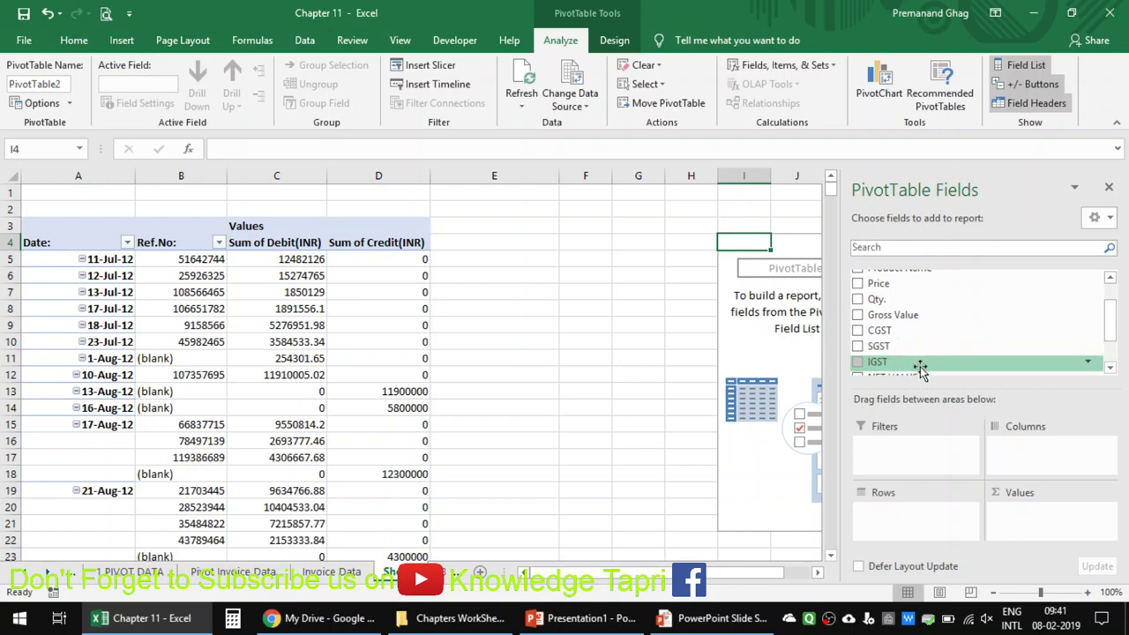
scroll(920, 369, up, 1)
click(794, 340)
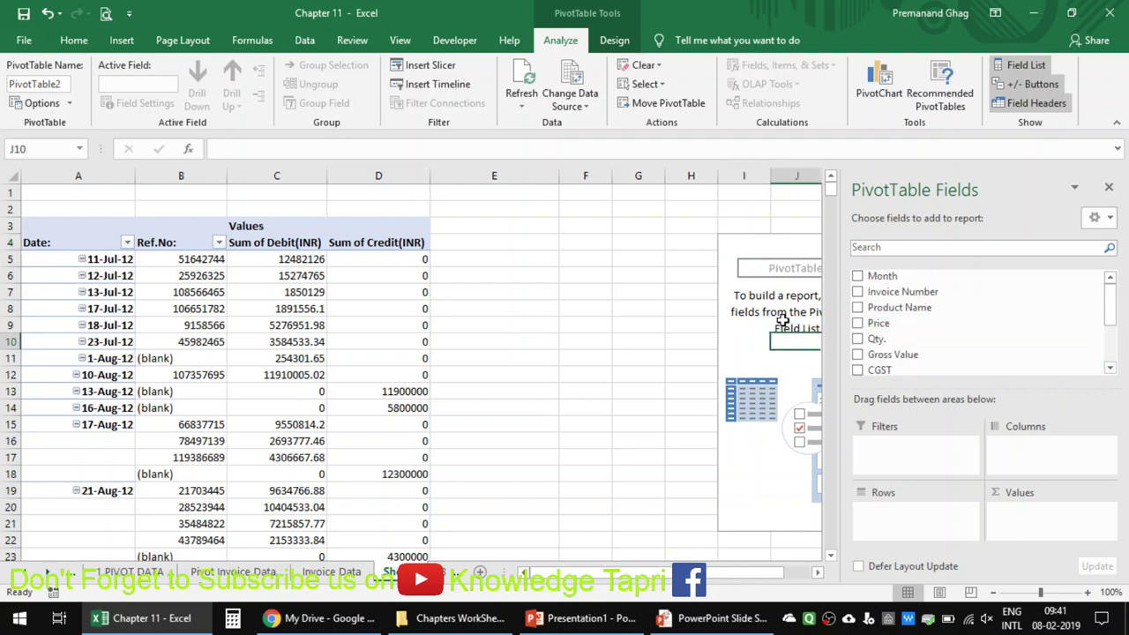
drag(744, 175, 846, 167)
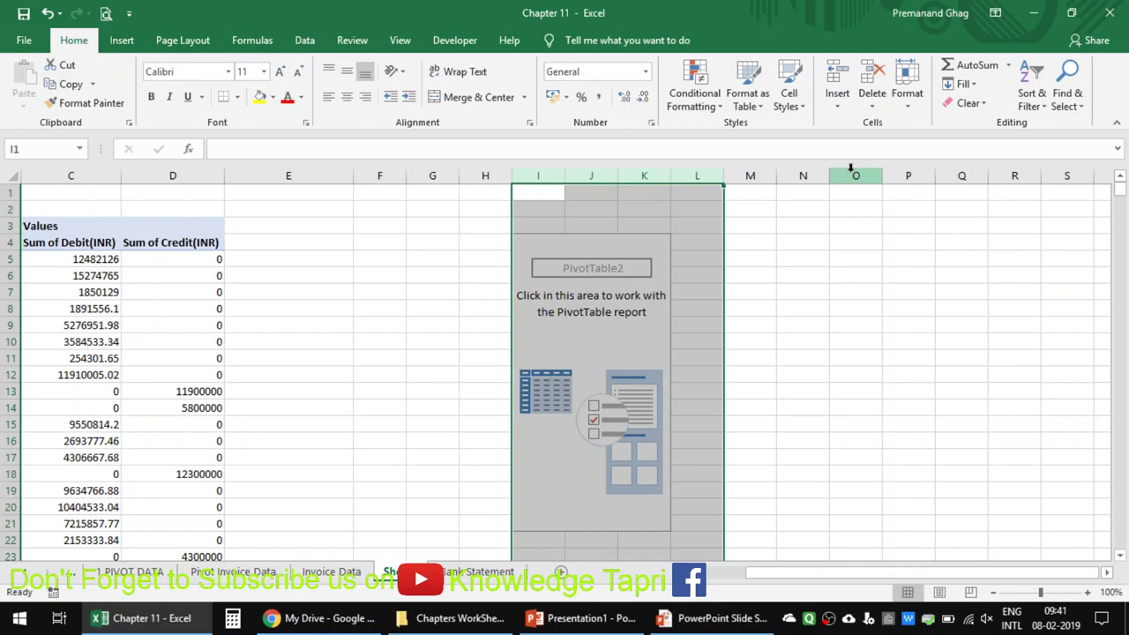
key(Delete)
Step: Insert a PivotTable from the Bank Statement data on existing Sheet1 at cell H4
click(444, 259)
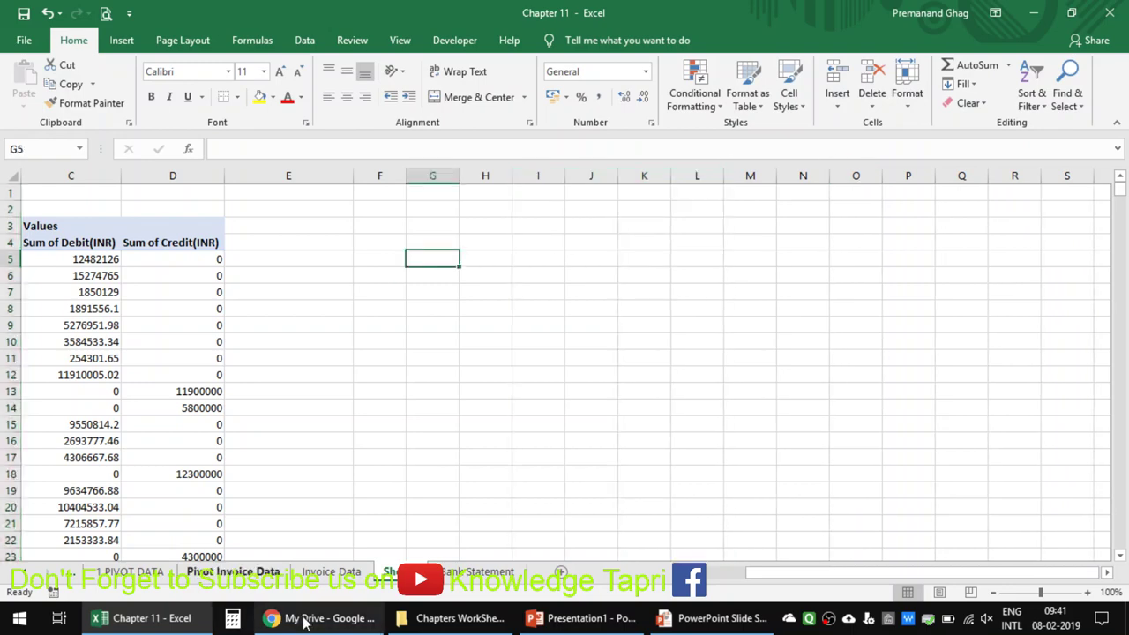
click(463, 572)
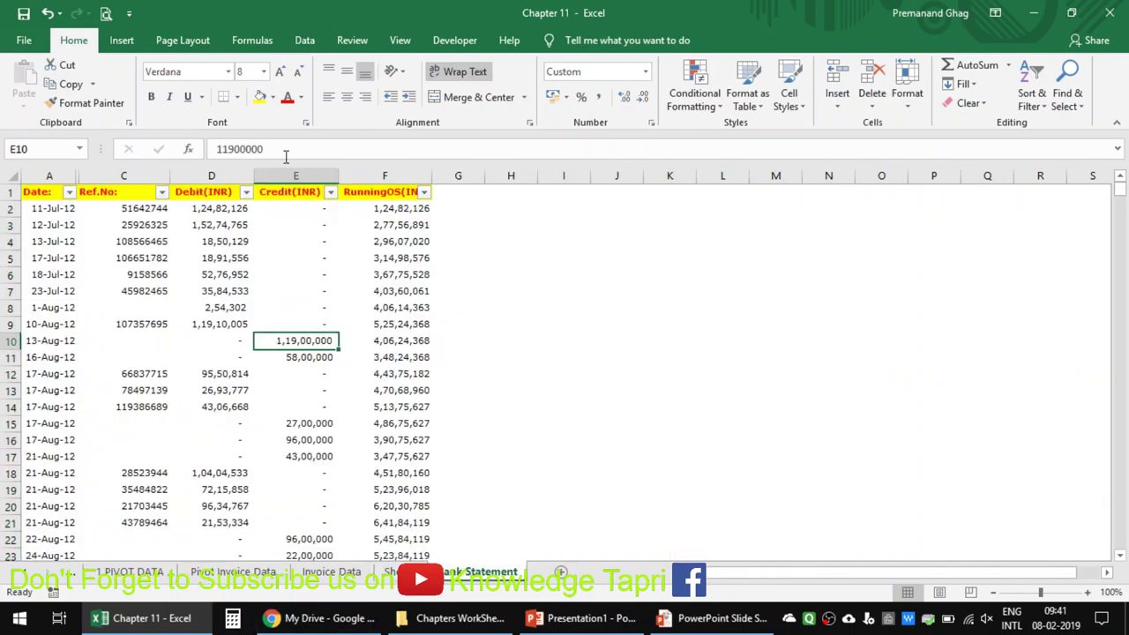
click(122, 40)
click(31, 79)
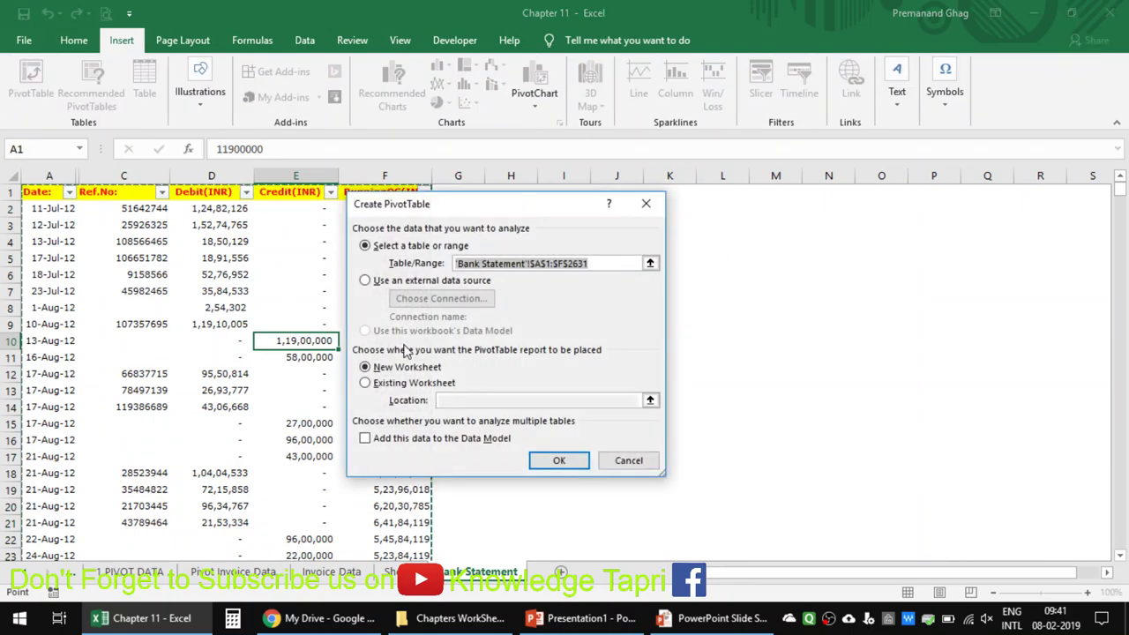
click(402, 384)
click(650, 399)
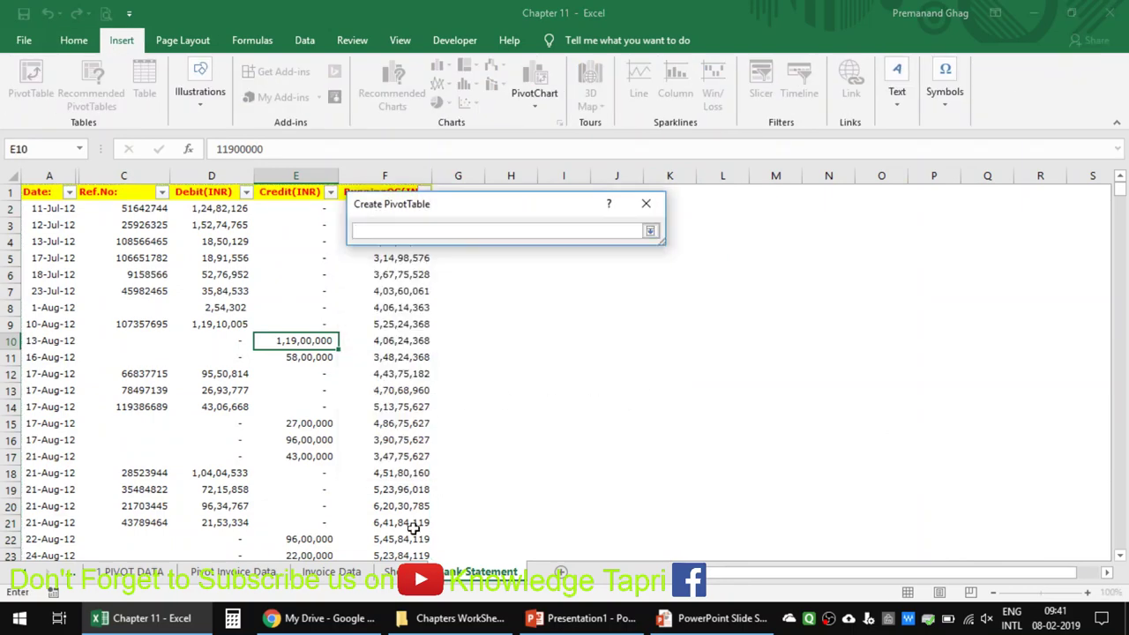
click(394, 572)
click(500, 257)
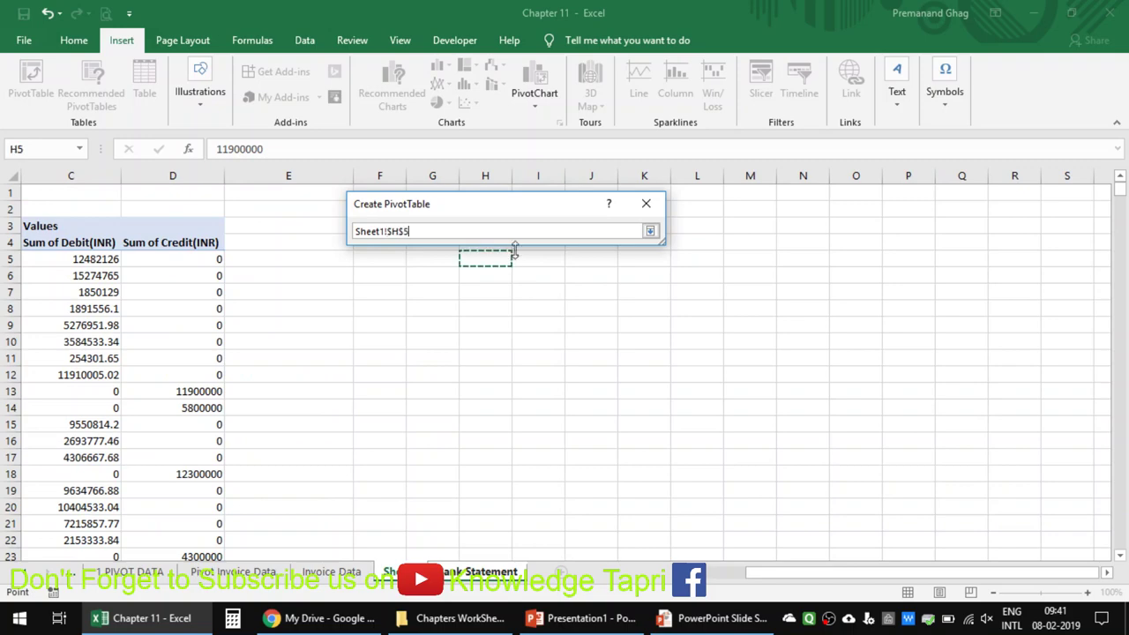
key(Up)
key(Up)
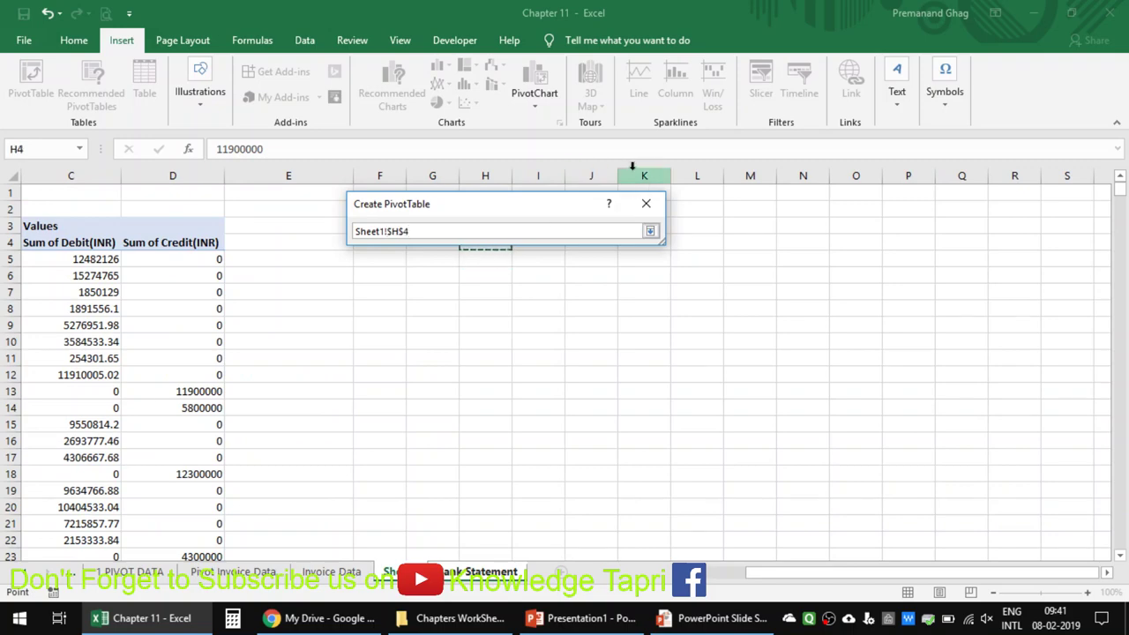
click(651, 230)
click(557, 465)
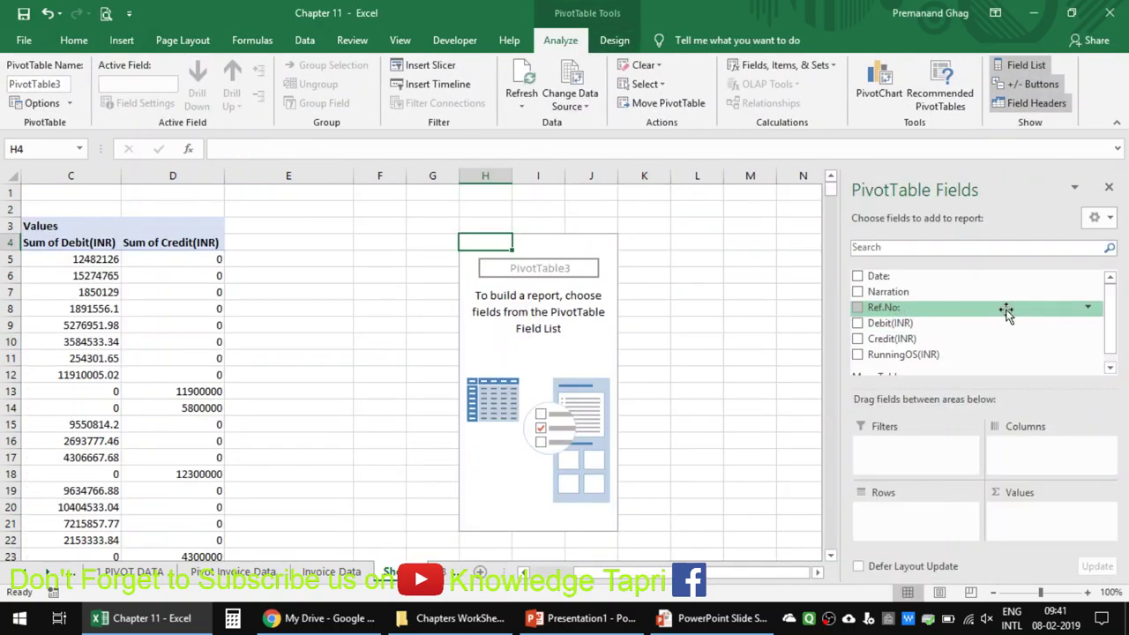
Step: Add Date to PivotTable3's rows and ungroup the years into individual dates
drag(912, 277, 918, 516)
right_click(504, 302)
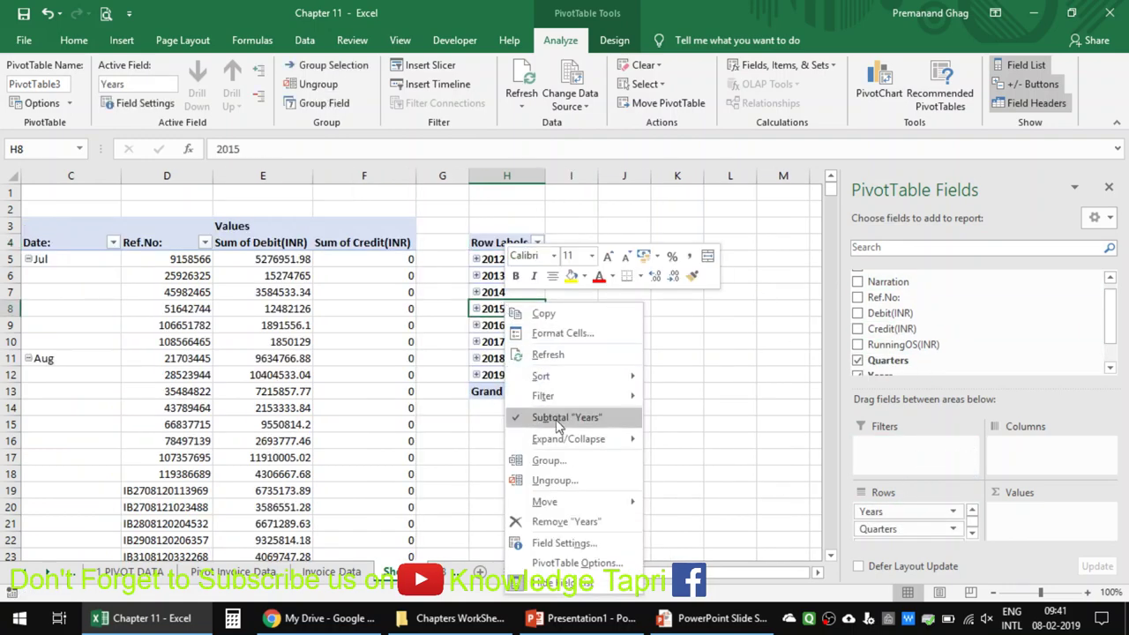
key(Escape)
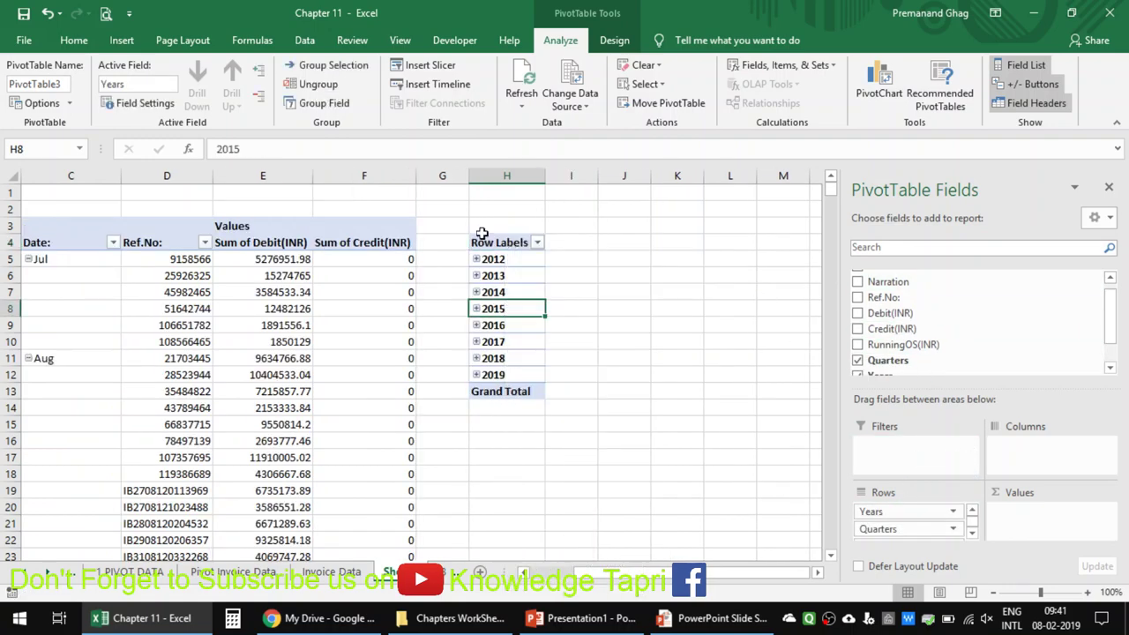
right_click(508, 311)
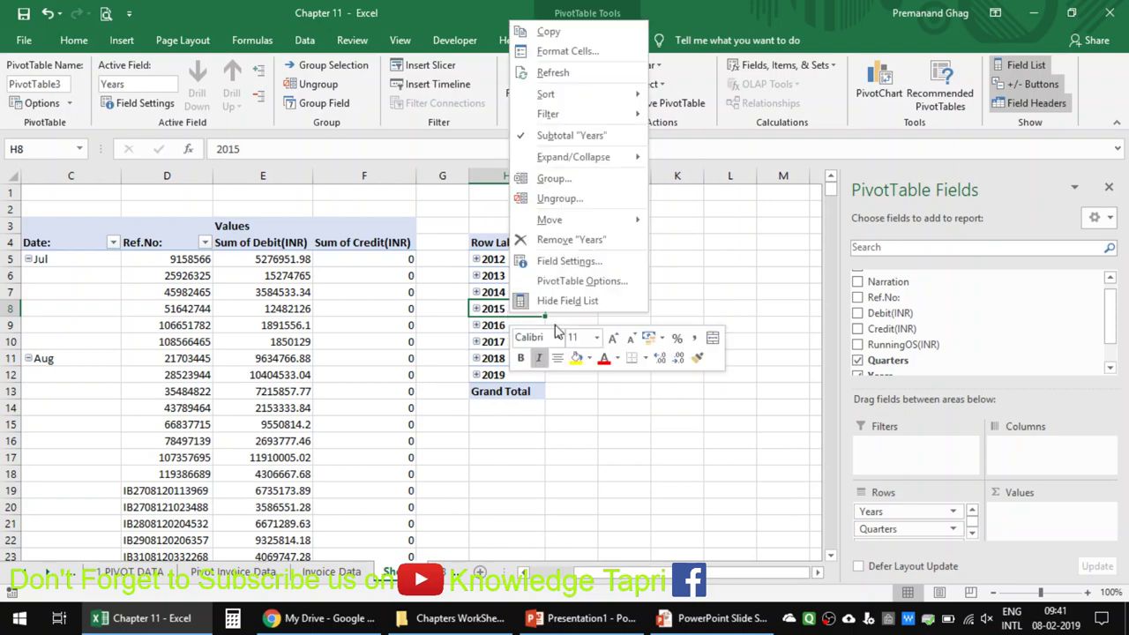
click(565, 200)
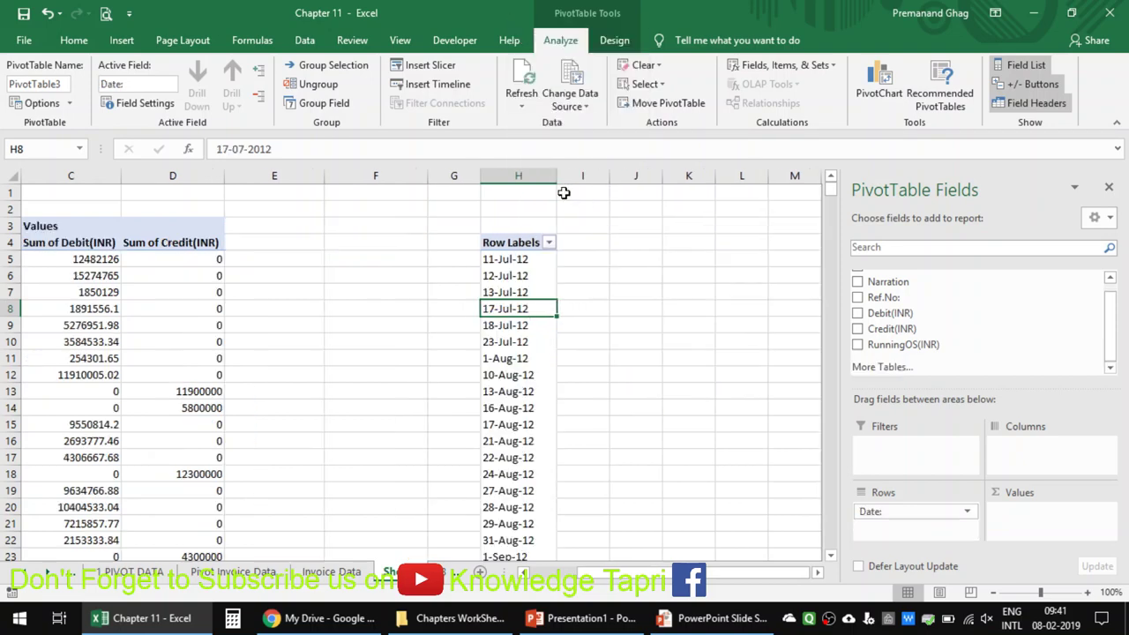
Step: Group the dates by Months and Quarters
right_click(518, 257)
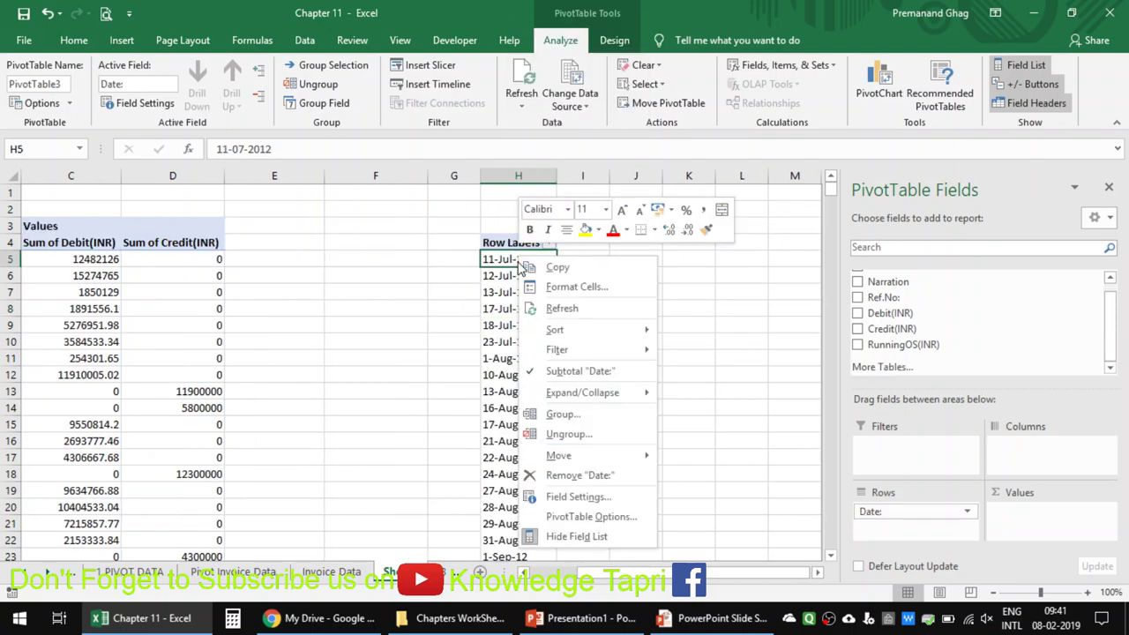
click(565, 414)
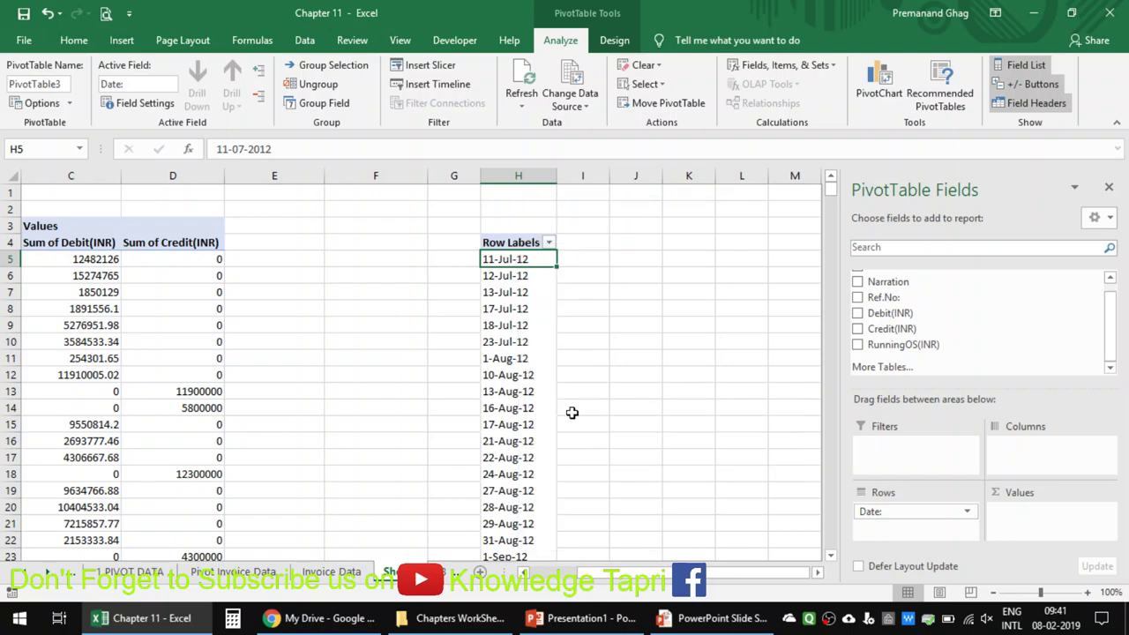
click(512, 441)
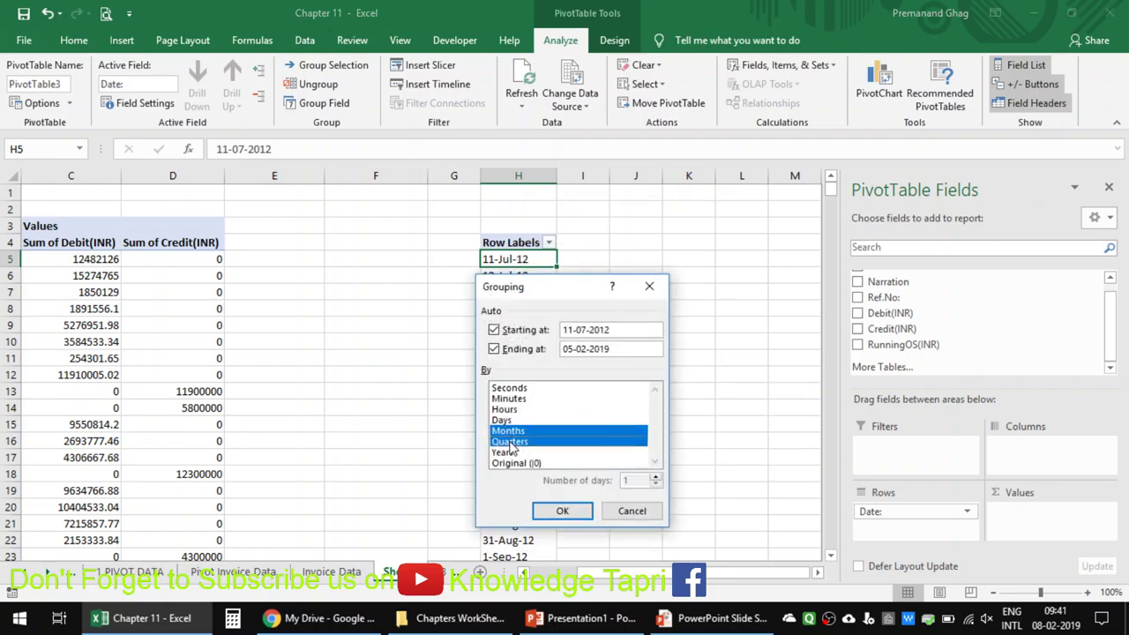
click(562, 510)
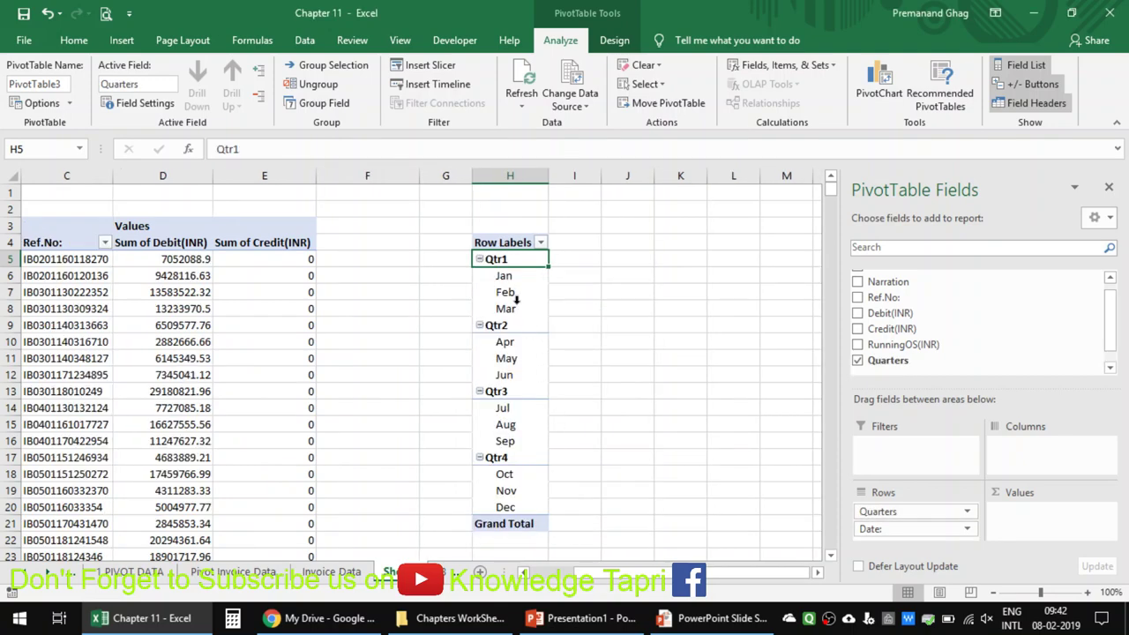
Step: Turn on Classic PivotTable layout for PivotTable3 in PivotTable Options
right_click(515, 297)
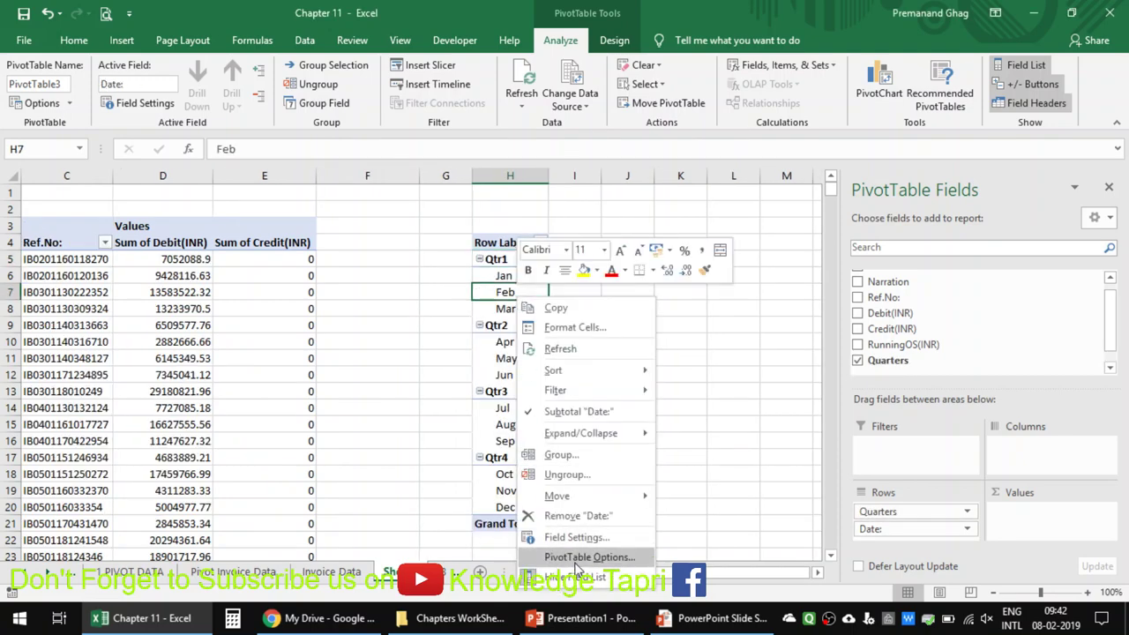
click(579, 558)
click(581, 267)
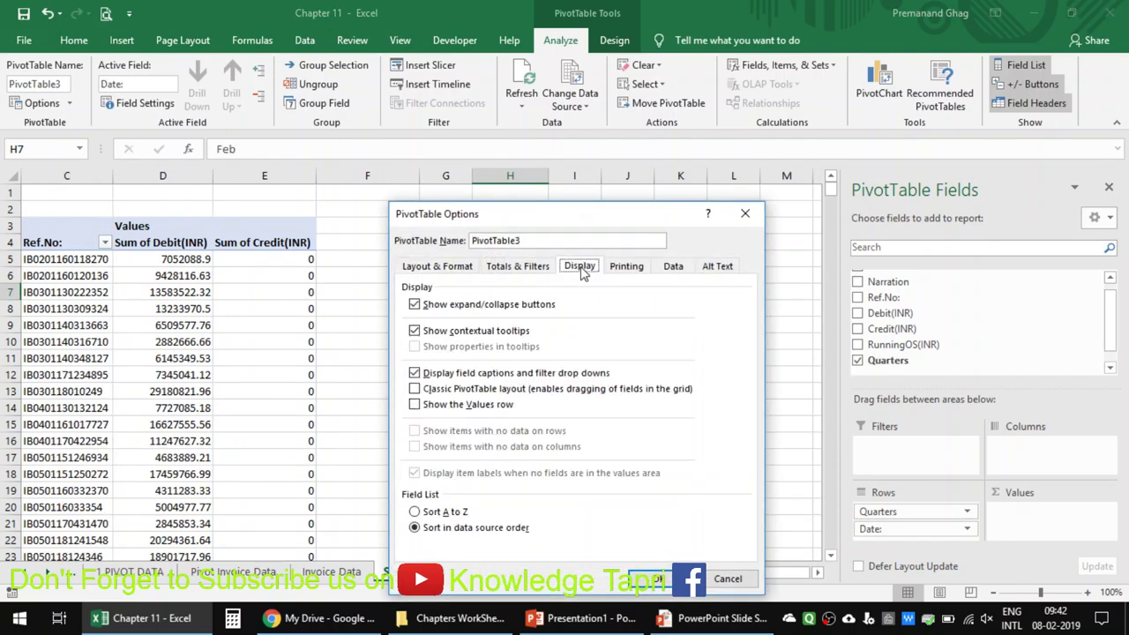
click(432, 389)
click(657, 578)
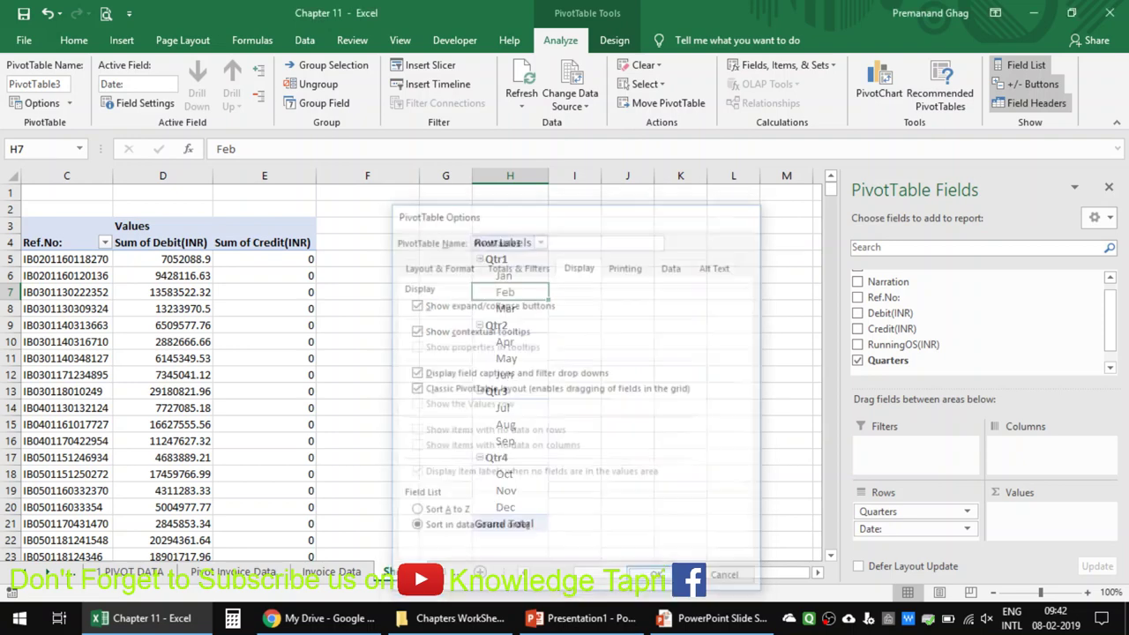
Step: Add RunningOS(INR) to PivotTable3's values to show its sum per month
right_click(519, 309)
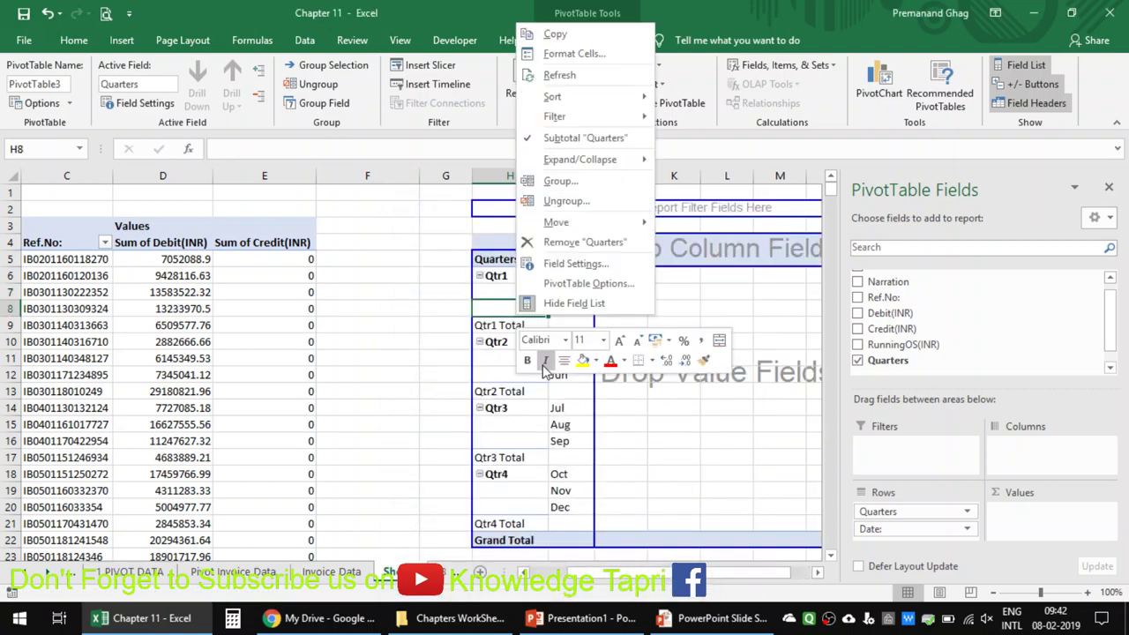
key(Escape)
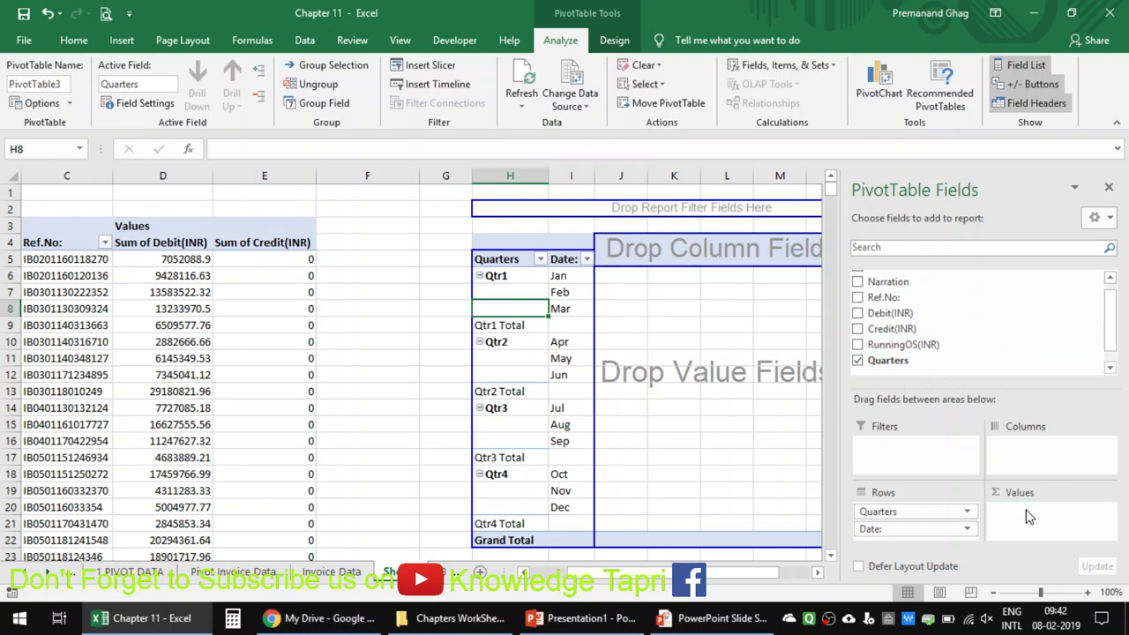
drag(945, 346, 1015, 510)
click(608, 353)
Step: Auto-fit columns A and B to their contents
click(398, 263)
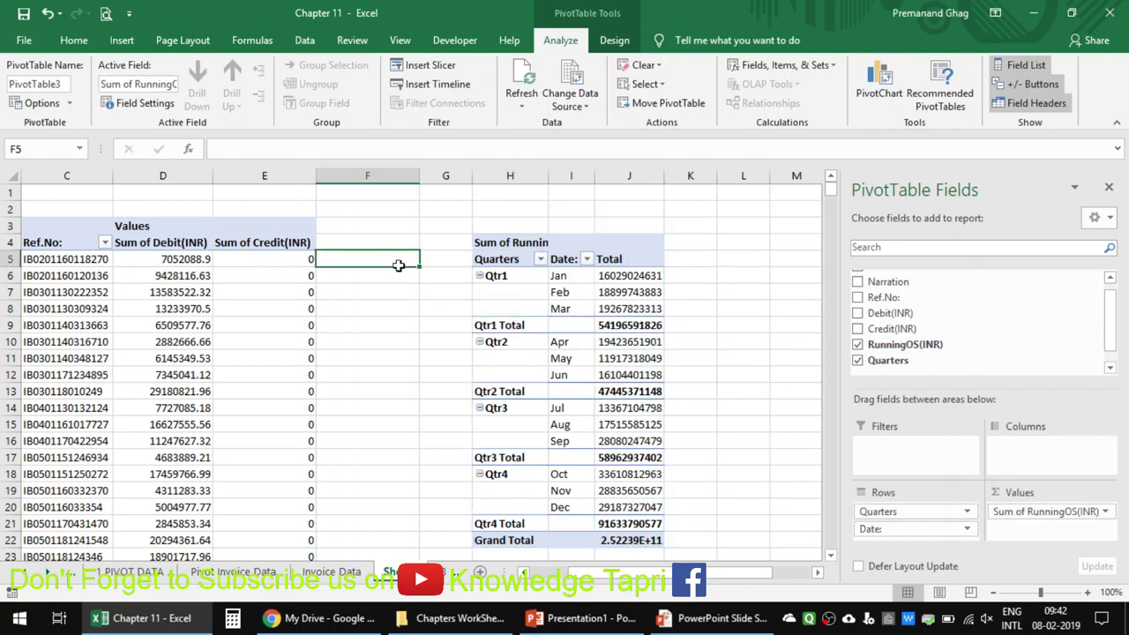
key(Home)
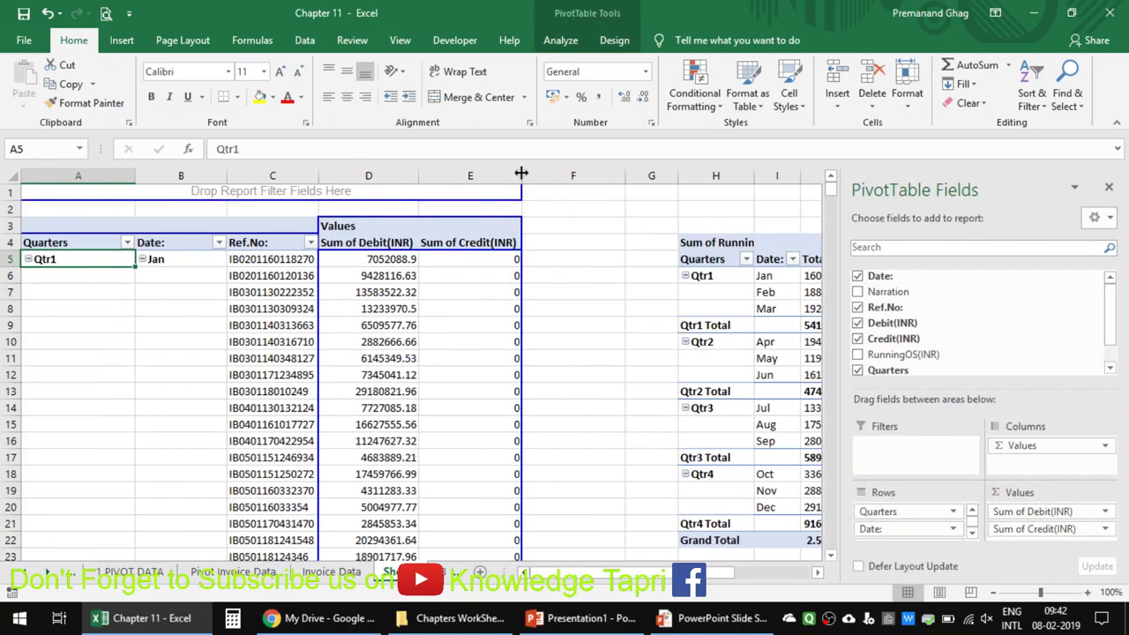
double_click(135, 174)
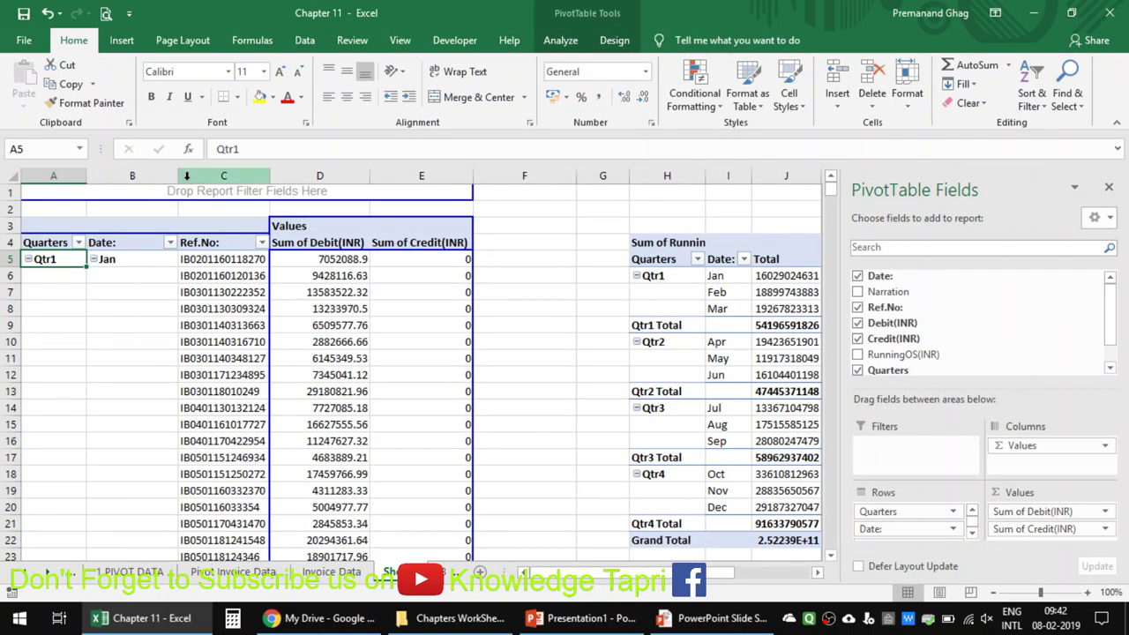
double_click(178, 174)
Step: Ungroup the Quarters dates to list individual dates, and widen column A to fit them
right_click(113, 269)
right_click(53, 275)
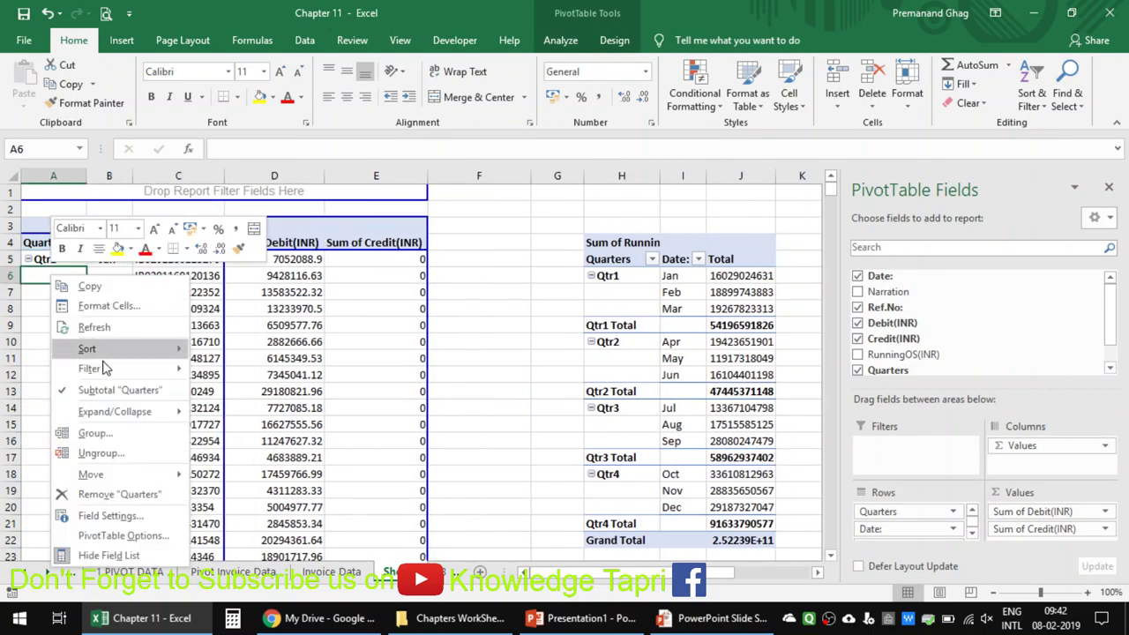
click(111, 459)
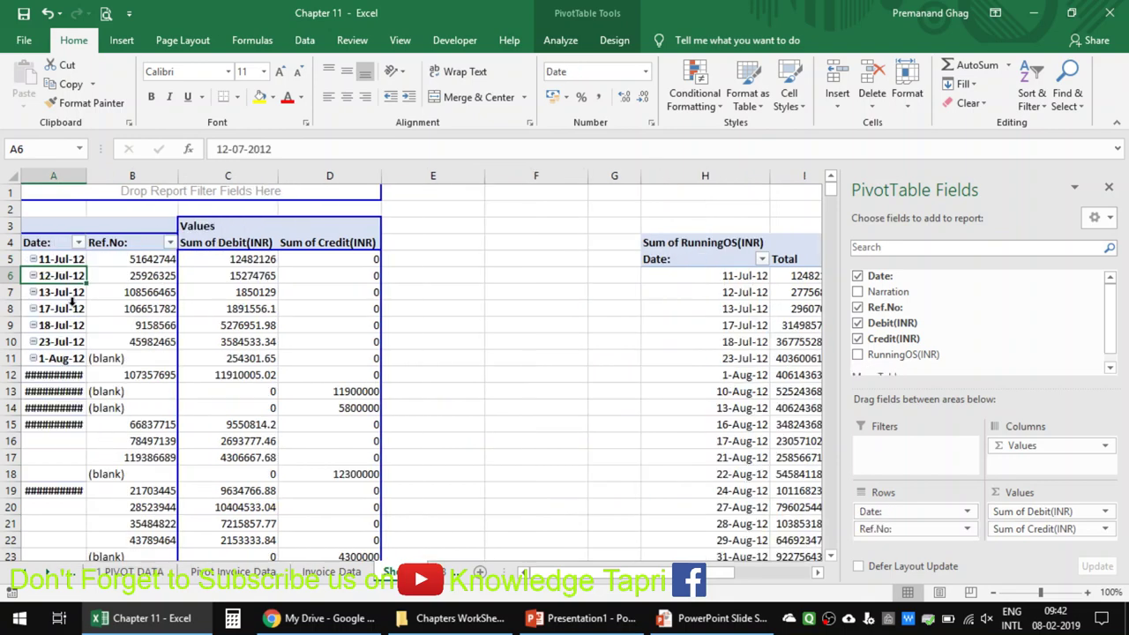
double_click(86, 174)
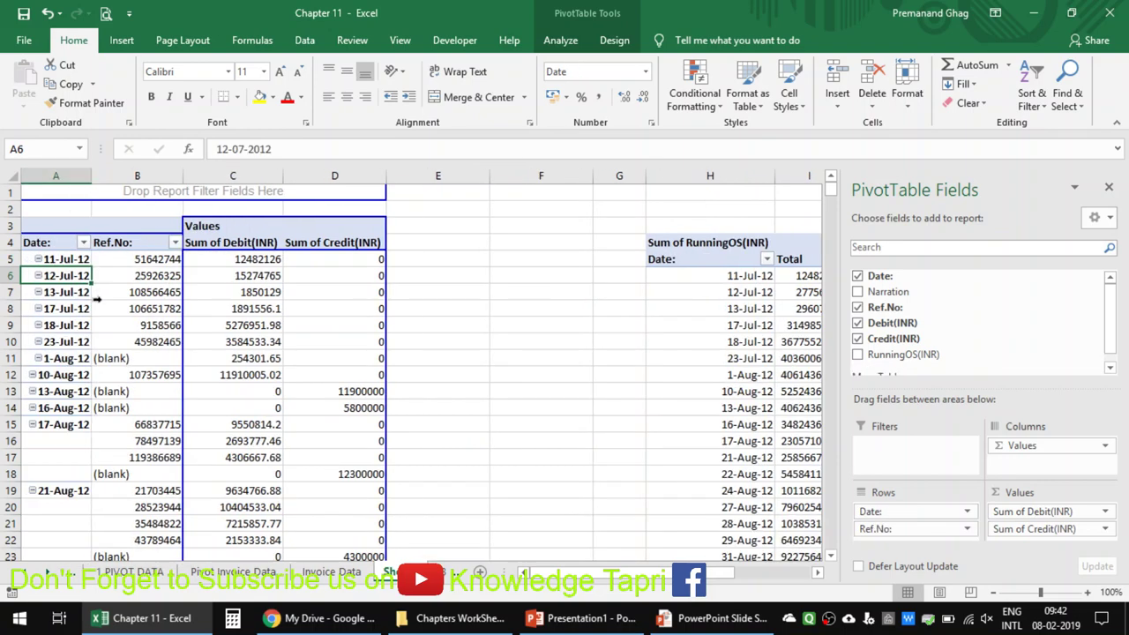
click(97, 299)
click(718, 376)
click(403, 325)
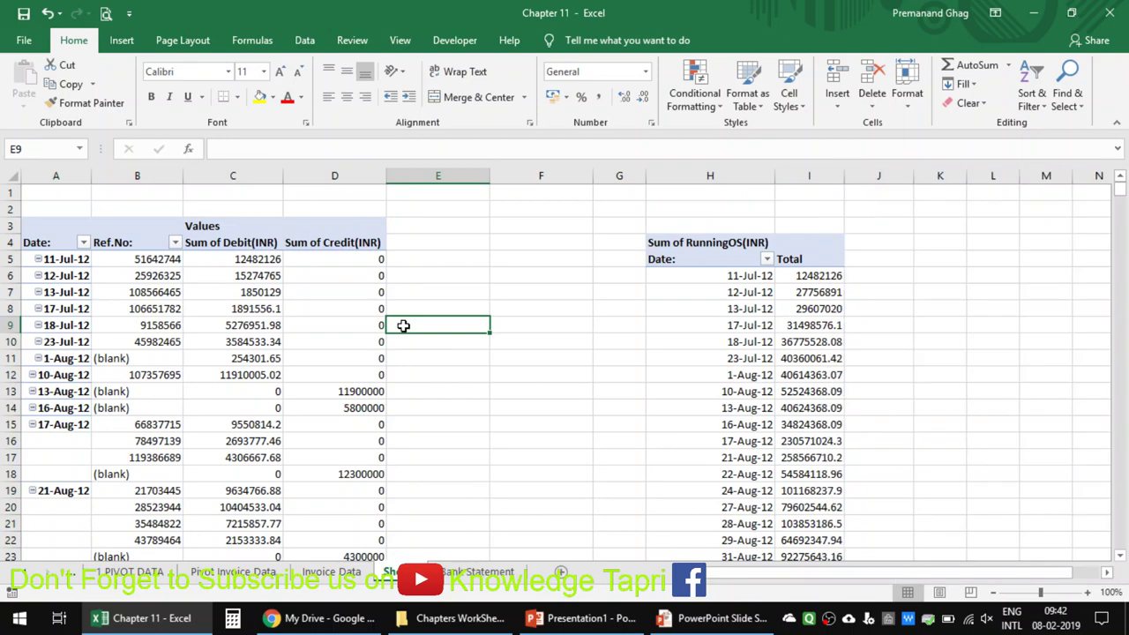
Step: Select the running OS pivot table and show the PivotTable Analyze ribbon
right_click(705, 328)
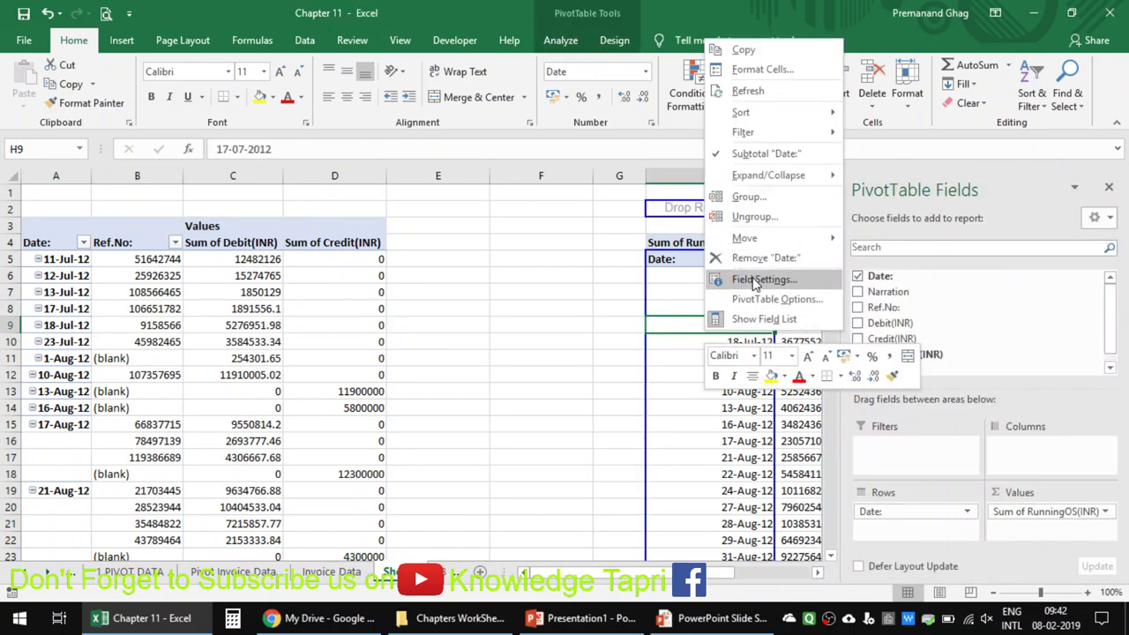
key(Escape)
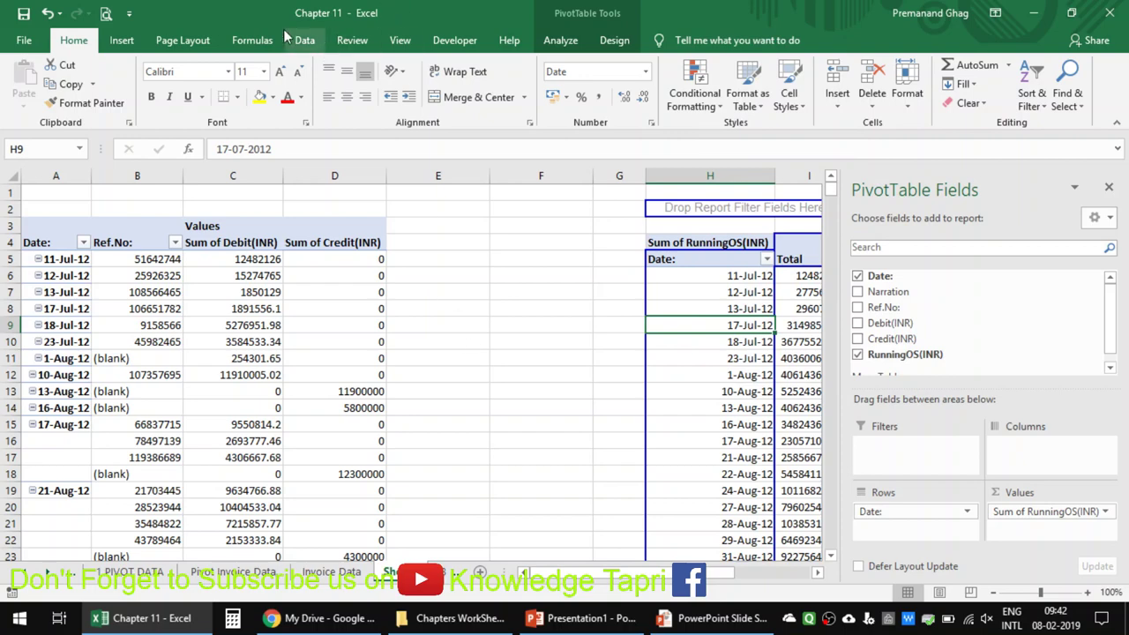
click(561, 40)
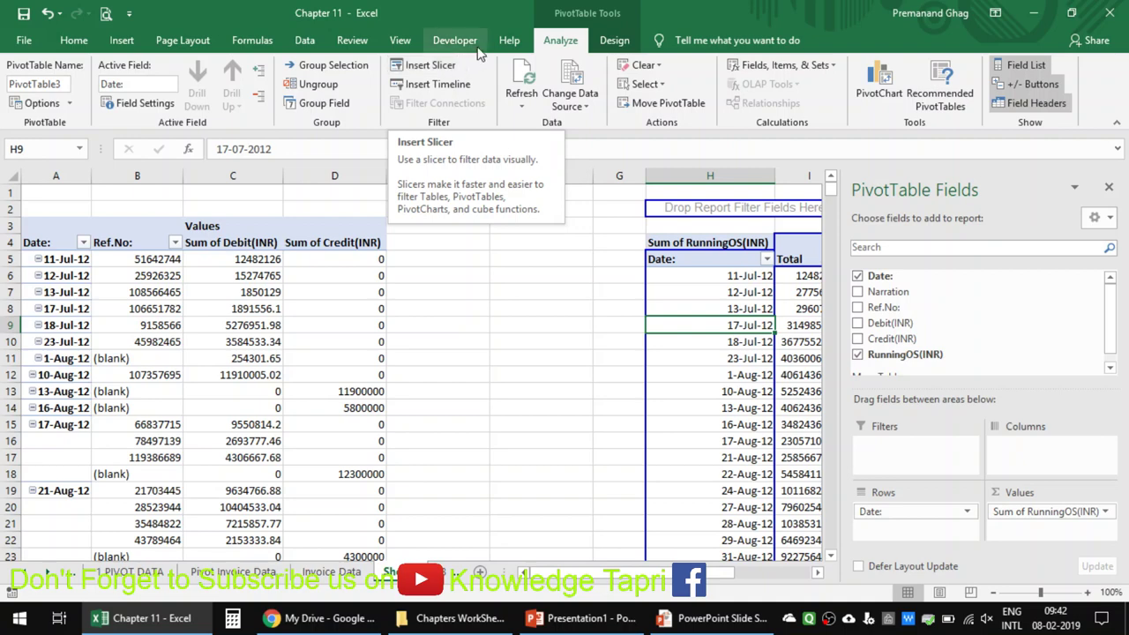
Step: Insert a timeline filter based on the Date field
click(455, 83)
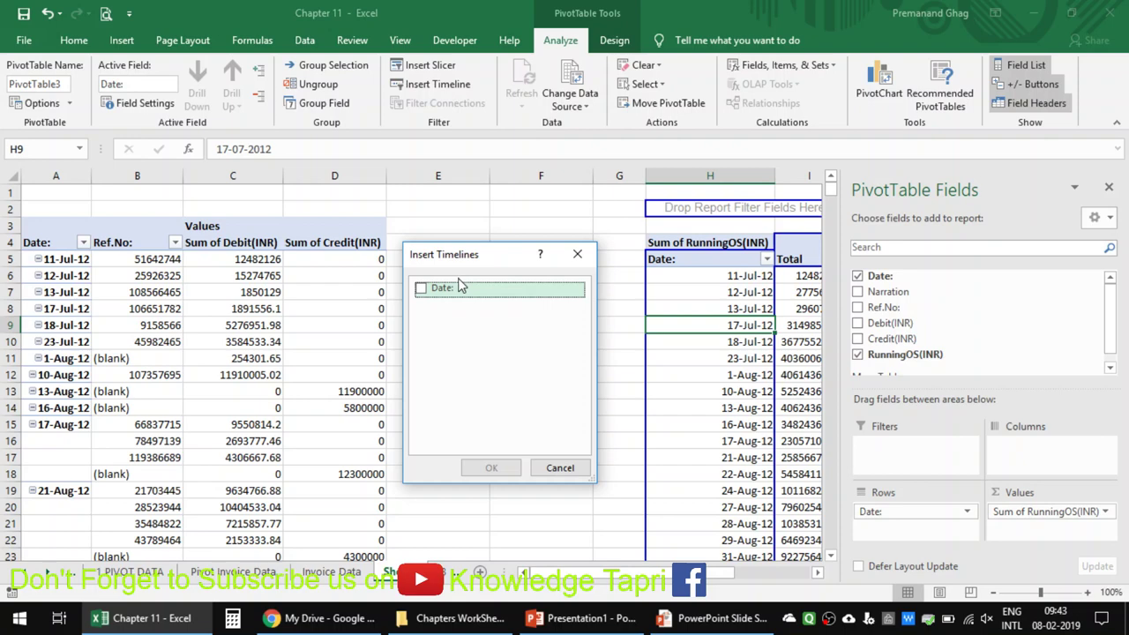
click(429, 293)
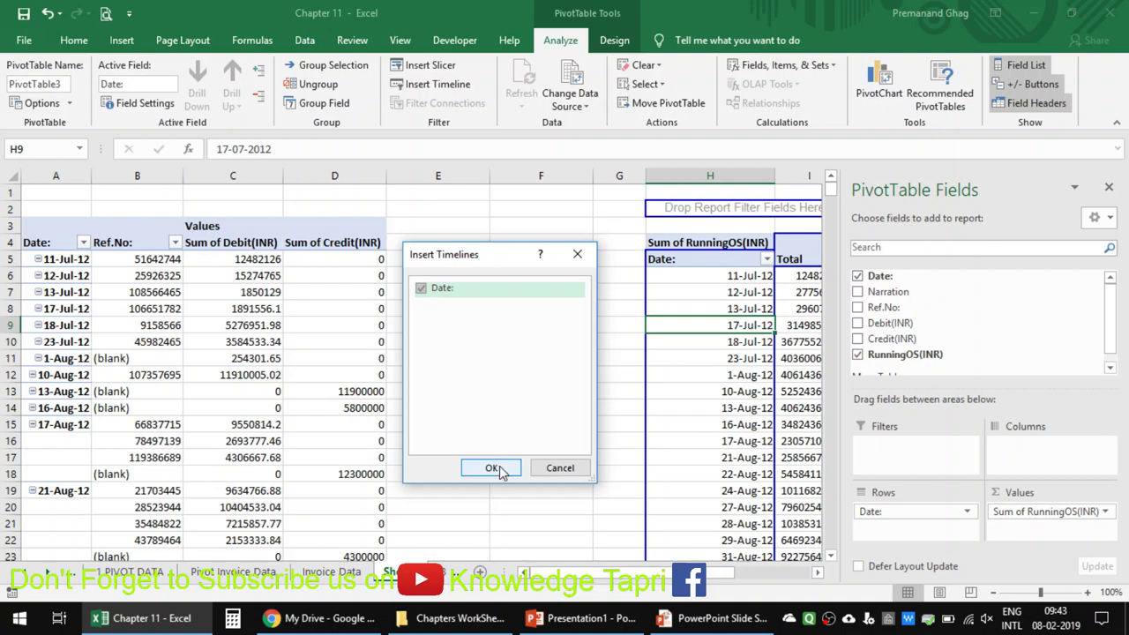
click(496, 469)
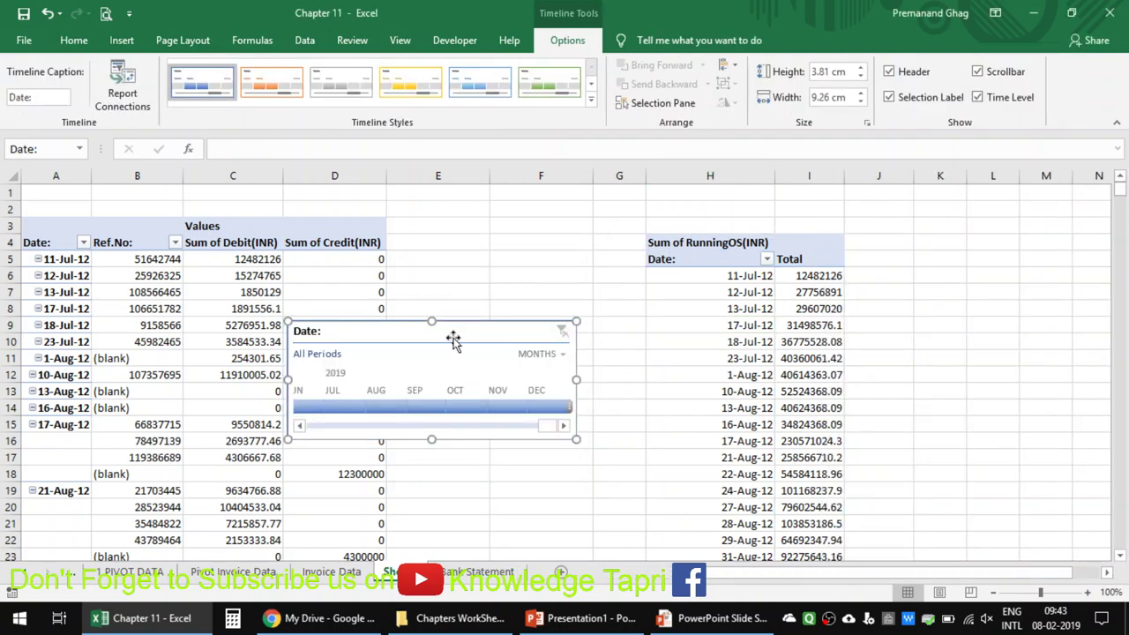
Step: Move the Date timeline to the sheet top and insert blank rows above the pivots
drag(453, 340, 572, 187)
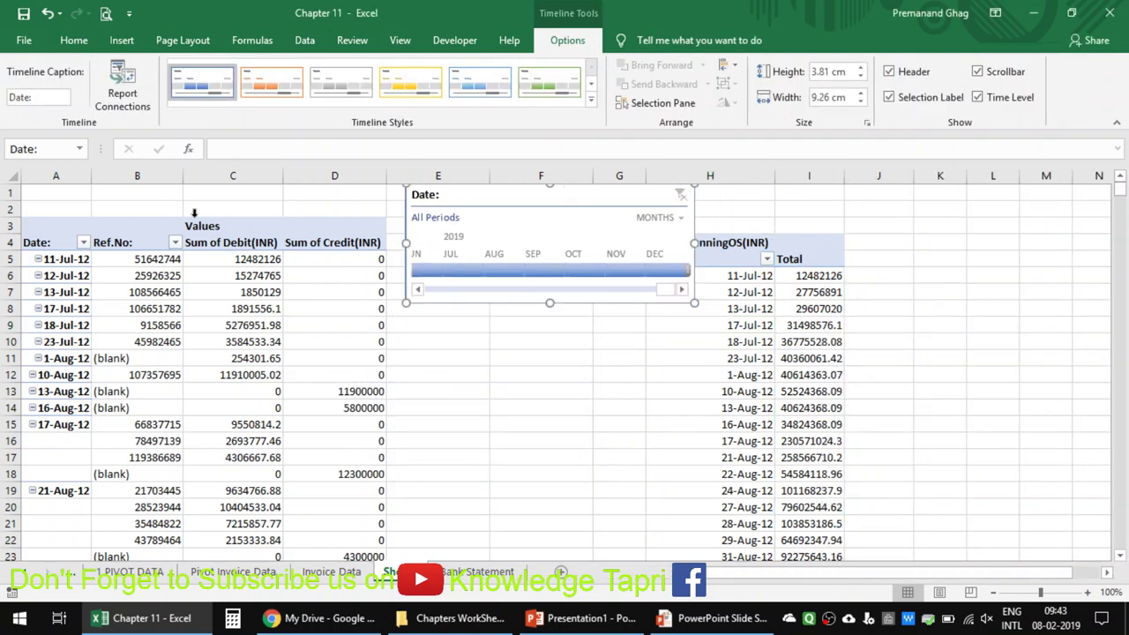
click(7, 209)
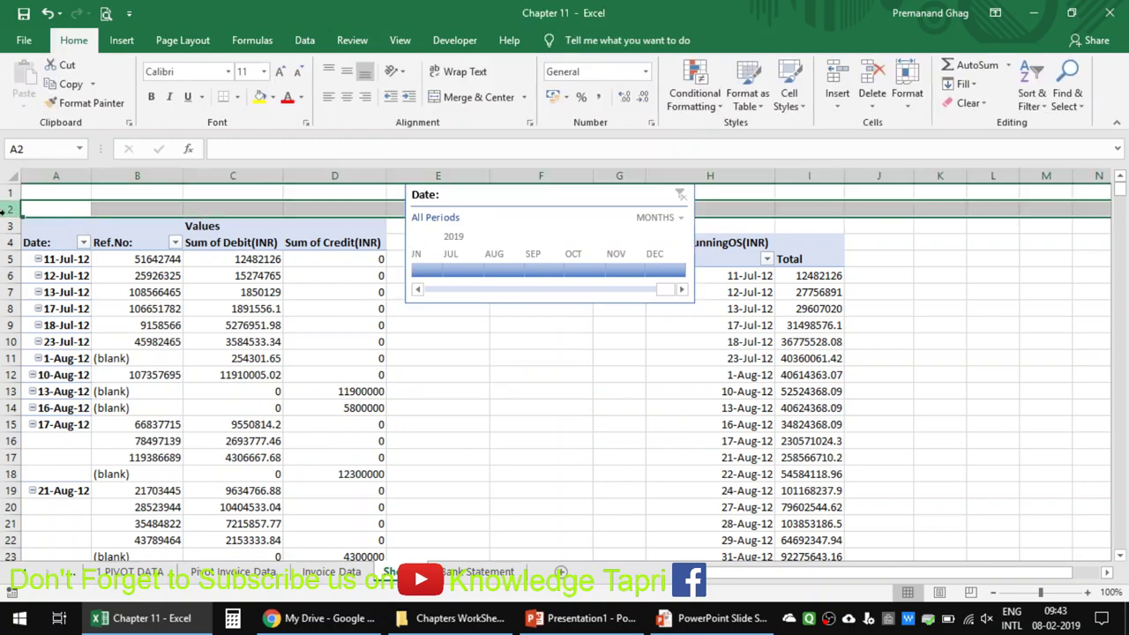
key(ctrl+shift+plus)
key(ctrl+shift+plus)
key(ctrl+shift+plus)
key(ctrl+shift+plus)
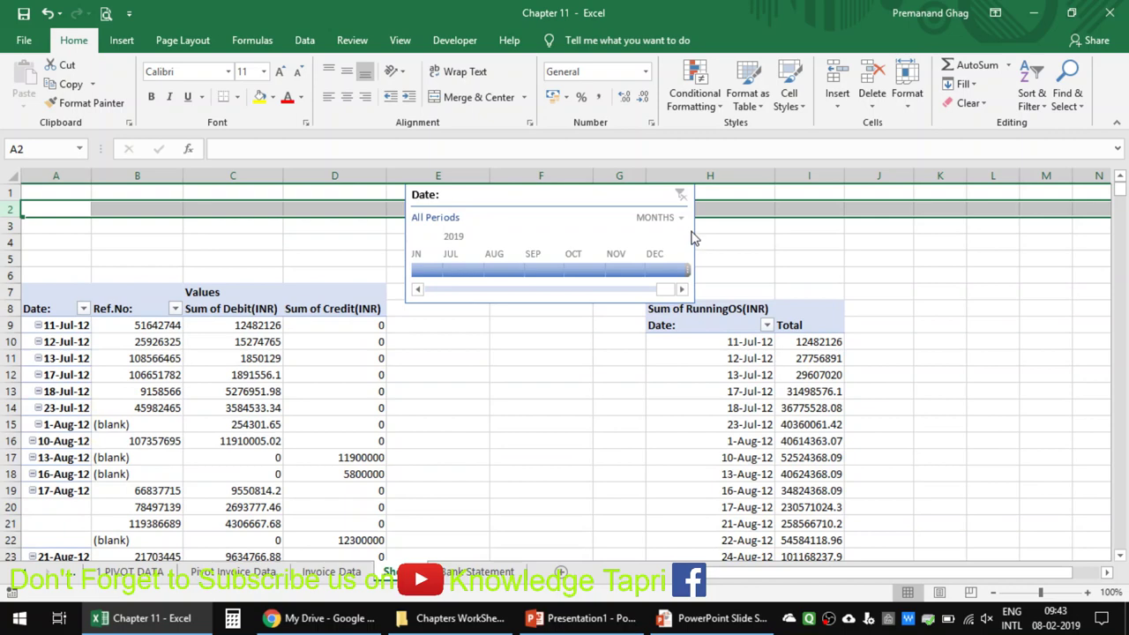
Step: Resize the timeline across columns A–I and insert a row at row 7 below it
click(695, 236)
drag(694, 243, 853, 253)
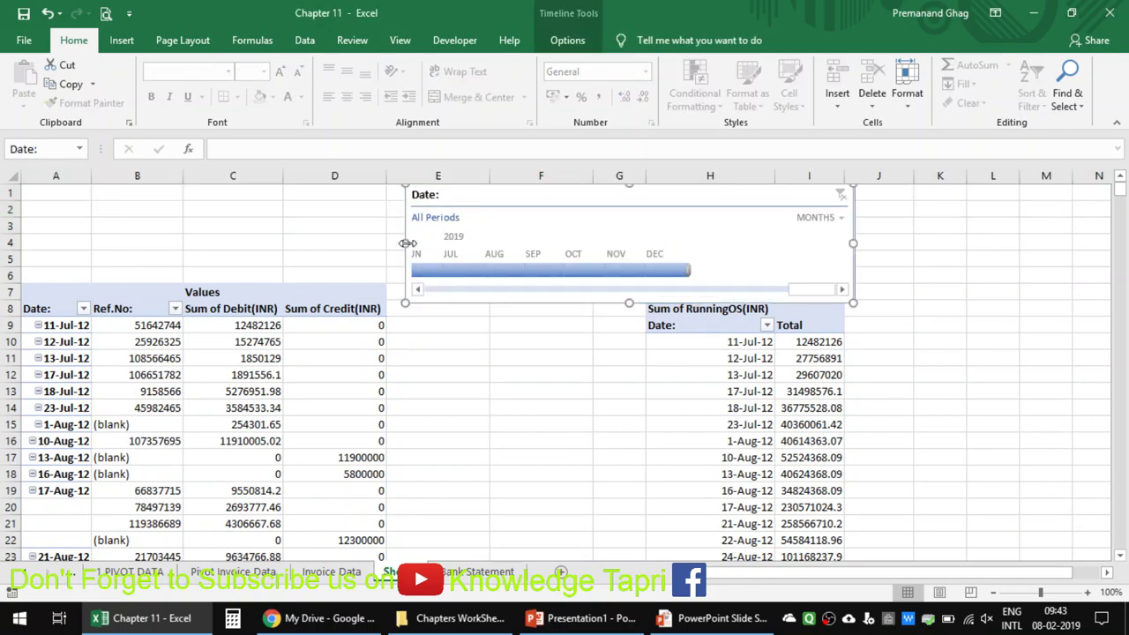
drag(405, 243, 45, 237)
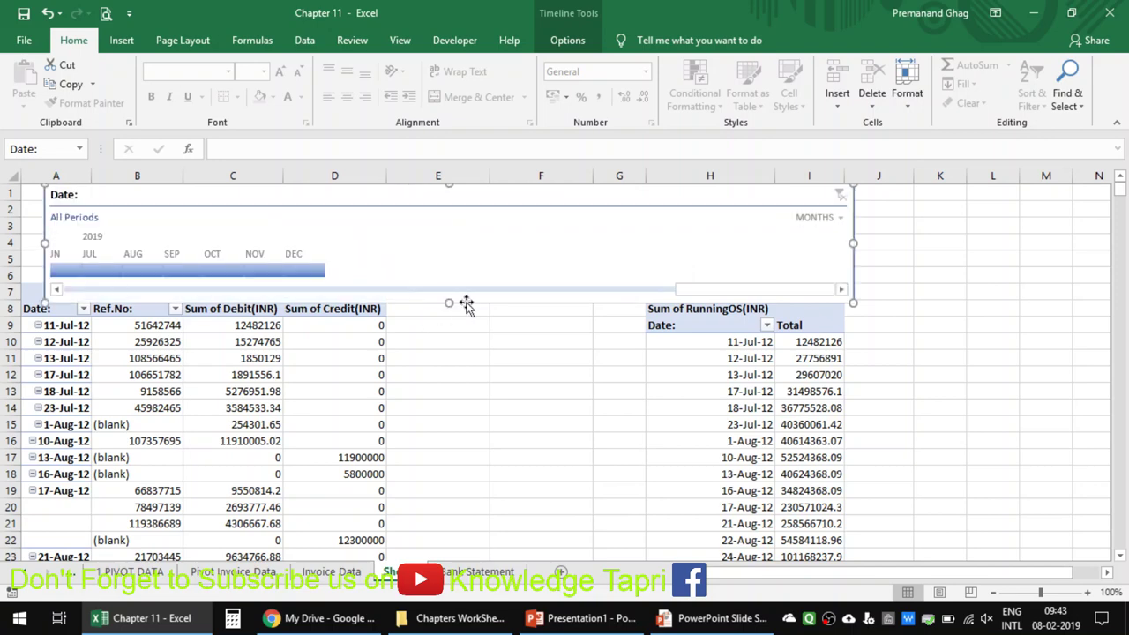
drag(450, 305, 449, 264)
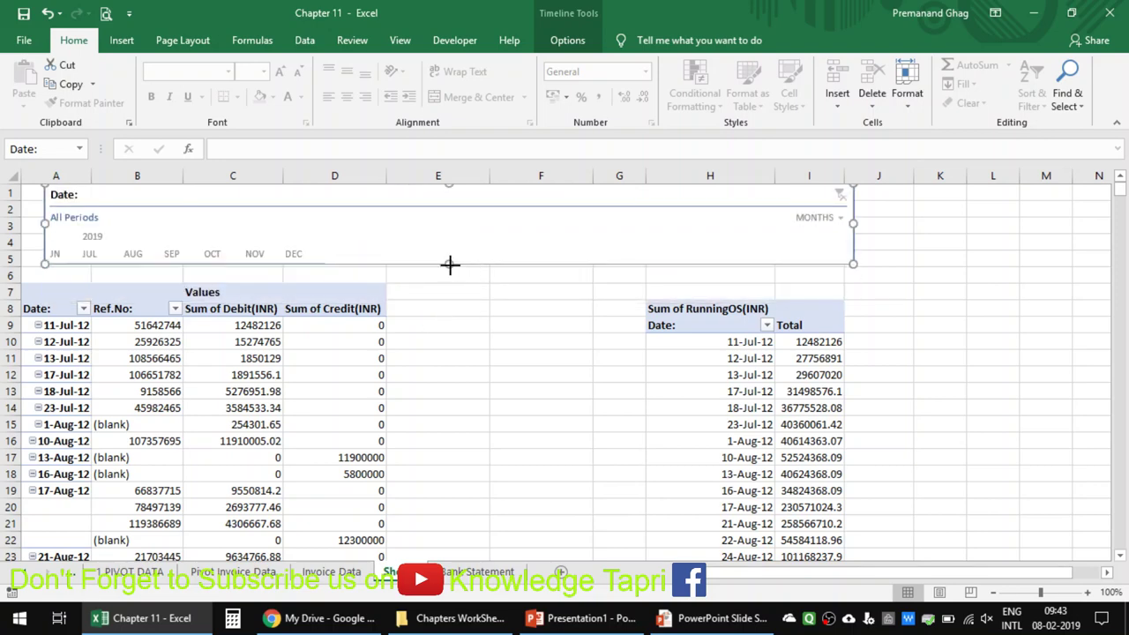
drag(449, 263, 449, 299)
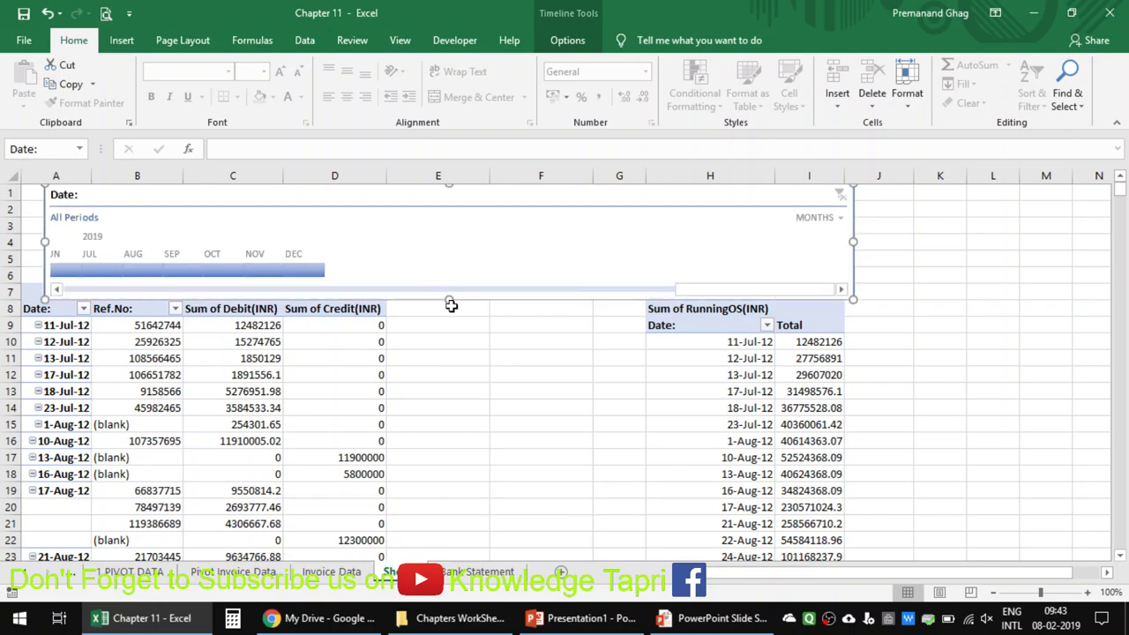
click(417, 340)
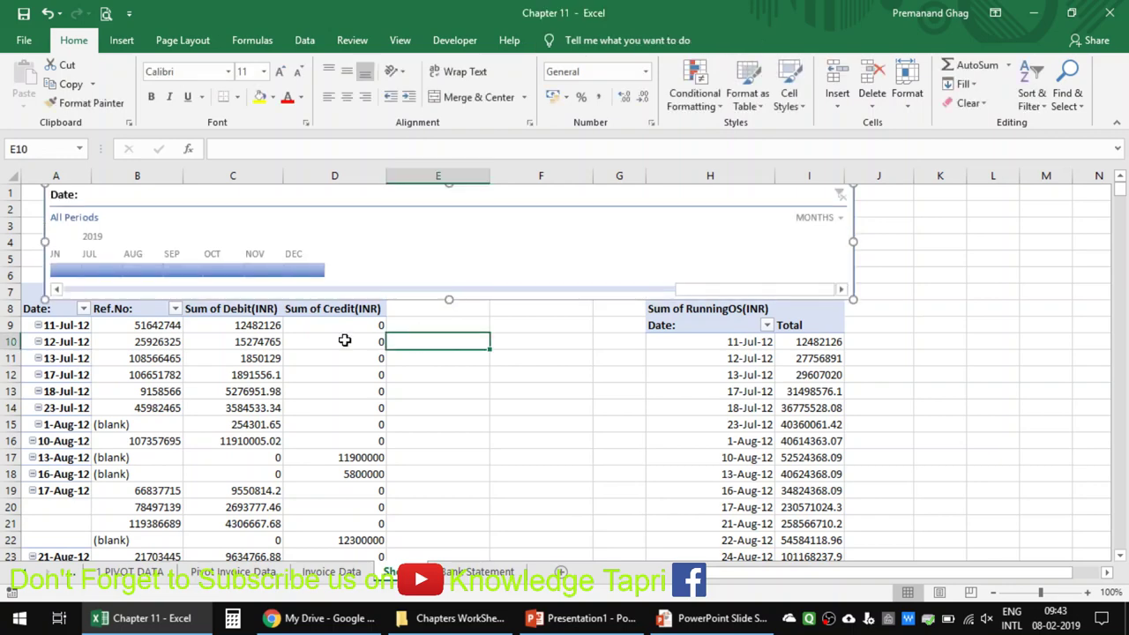
click(4, 290)
key(ctrl+plus)
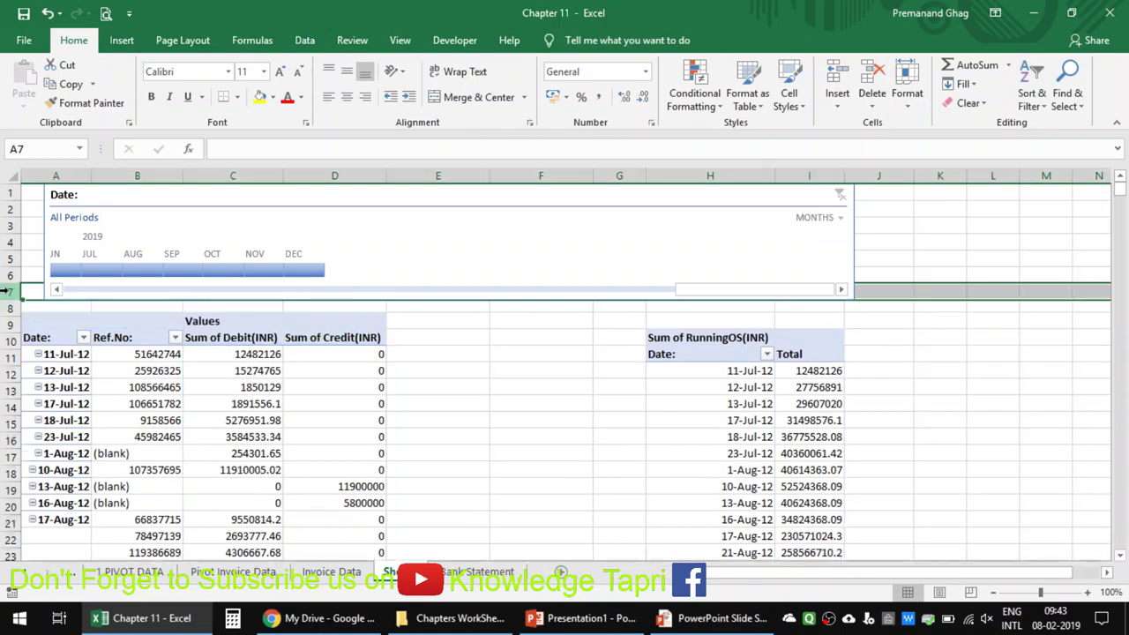
Step: Test the Date timeline by filtering the pivots to December, then July
click(502, 425)
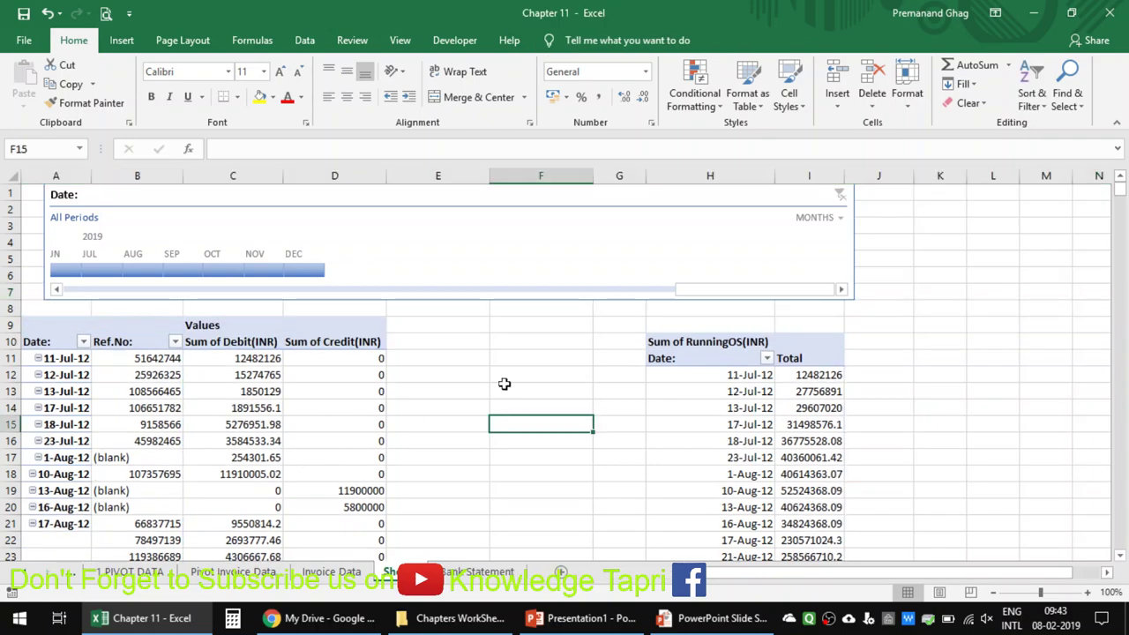
click(300, 269)
click(99, 271)
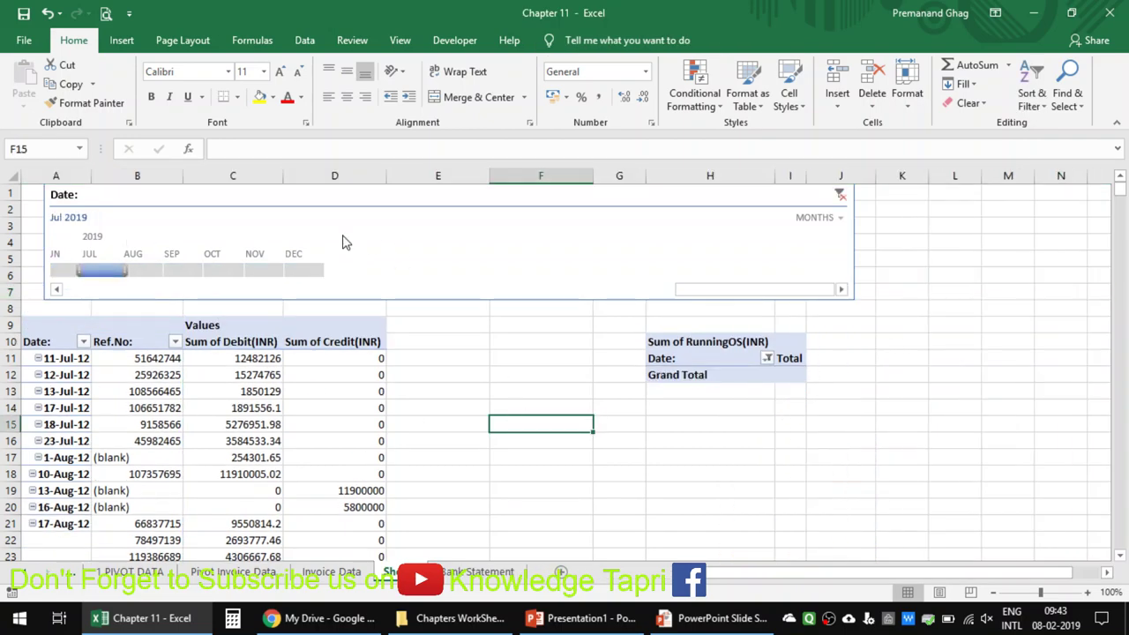
Step: Clear the timeline filter so it shows All Periods
click(234, 390)
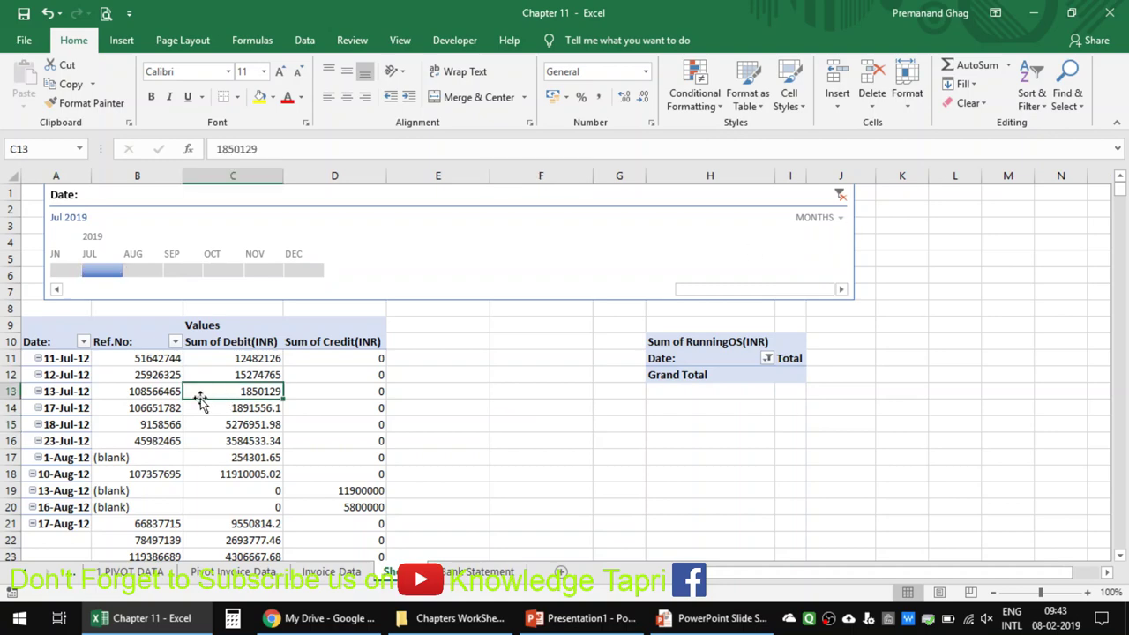
click(554, 328)
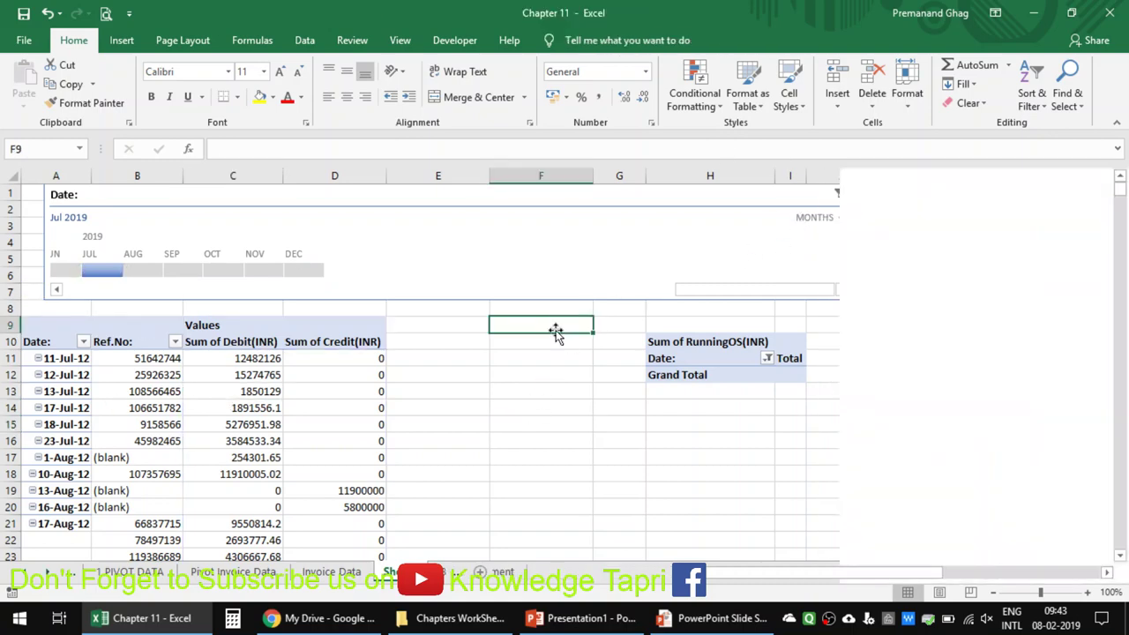
click(836, 221)
click(842, 196)
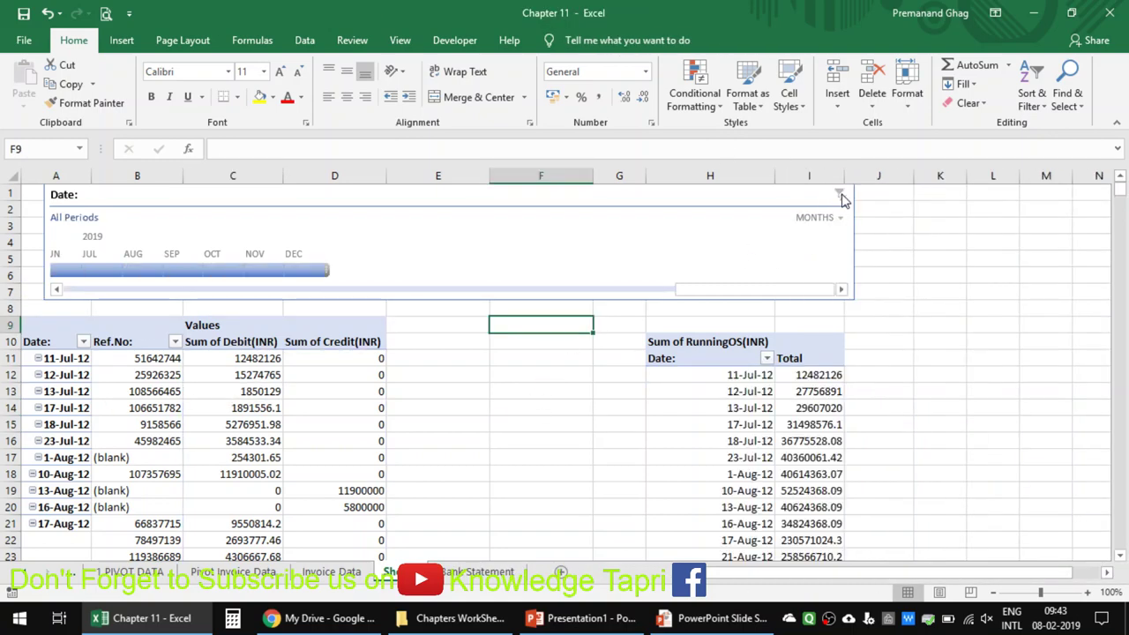
Step: Group the Date timeline by YEARS (2012–2019), filter to 2012, and review the filtered pivots
click(837, 218)
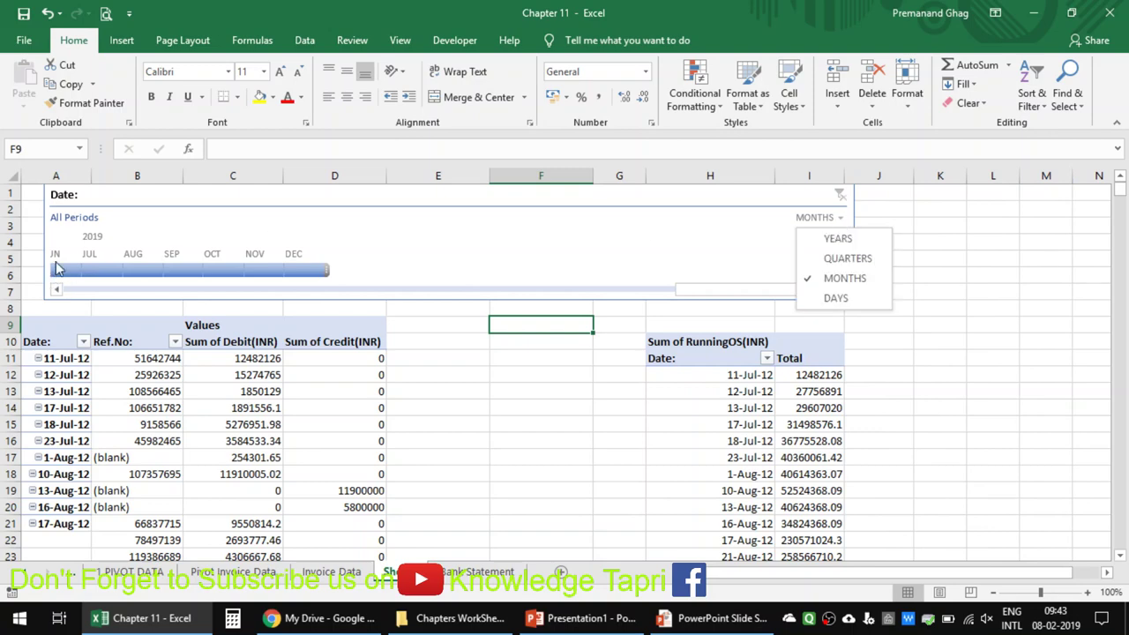
click(856, 246)
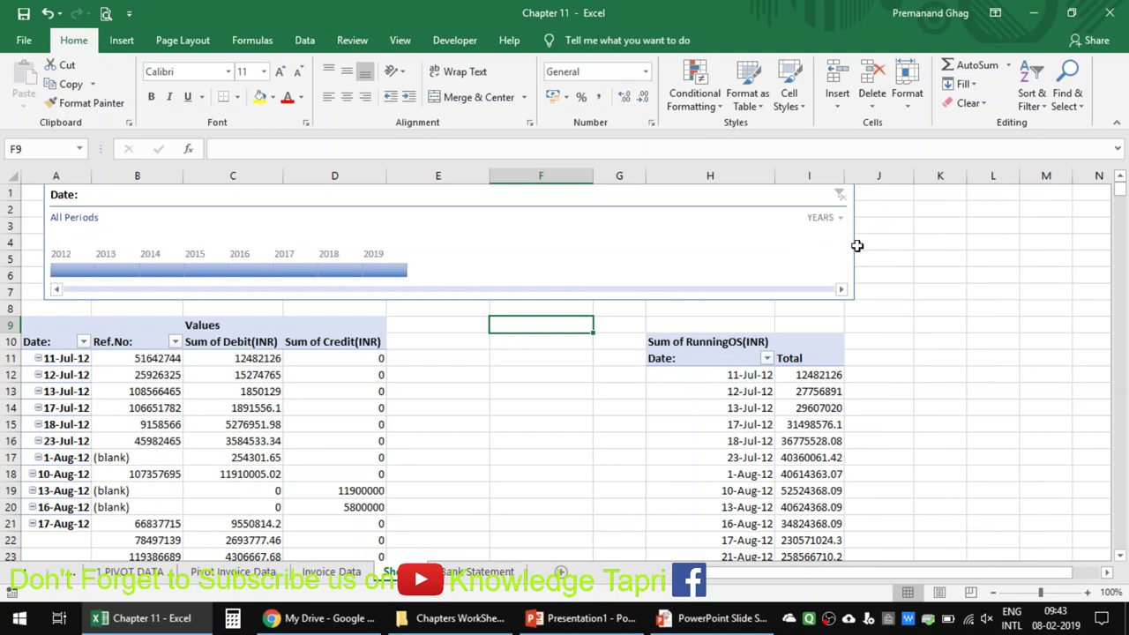
click(64, 275)
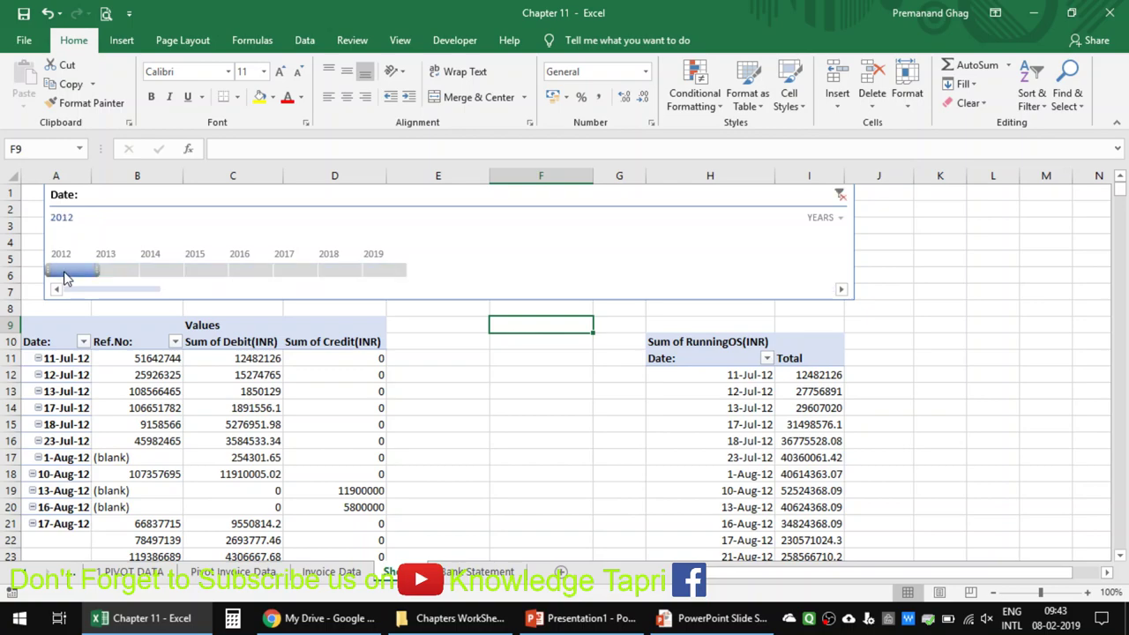
scroll(71, 388, down, 1)
scroll(64, 406, down, 6)
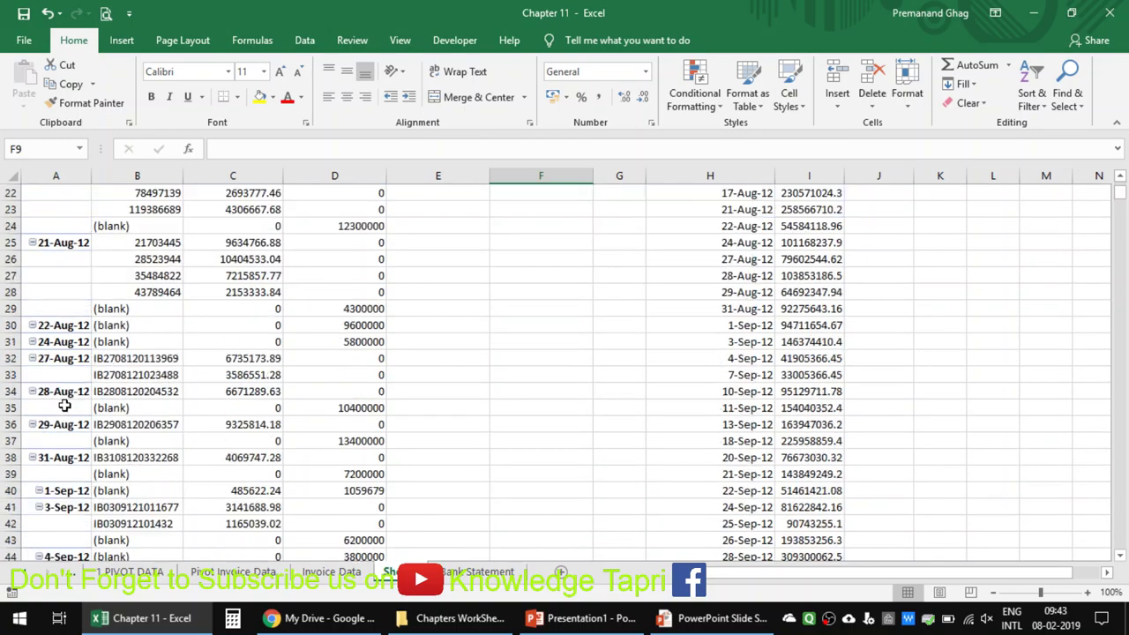
scroll(64, 406, down, 4)
scroll(64, 406, down, 5)
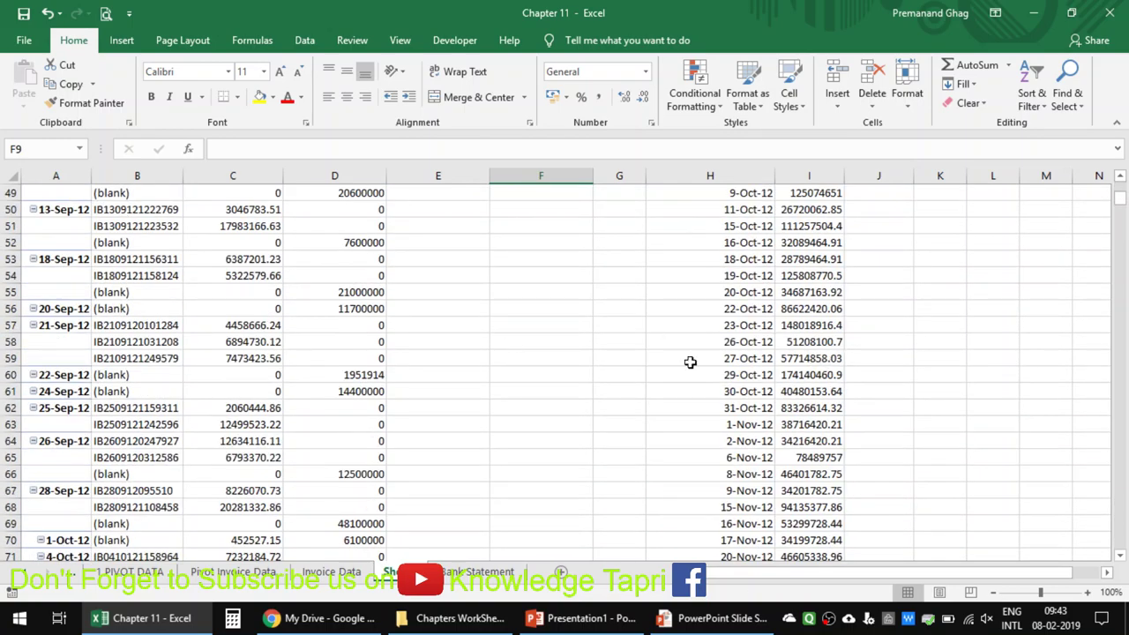
scroll(233, 349, down, 6)
scroll(188, 364, down, 2)
scroll(187, 364, up, 2)
scroll(187, 364, up, 5)
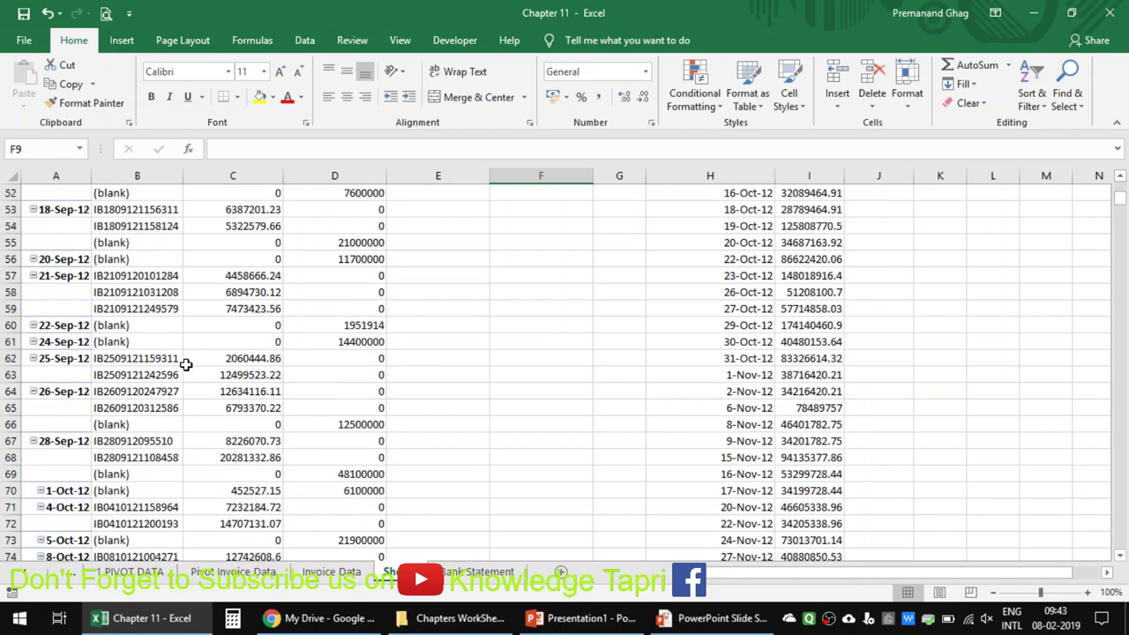
scroll(186, 365, up, 9)
scroll(186, 364, up, 8)
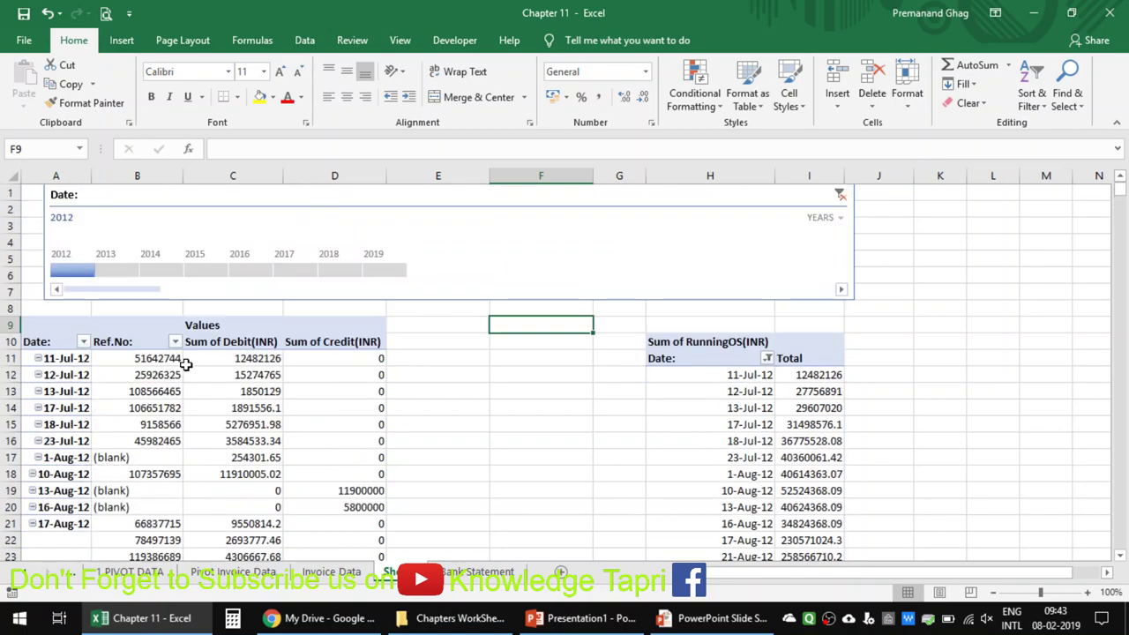
click(841, 219)
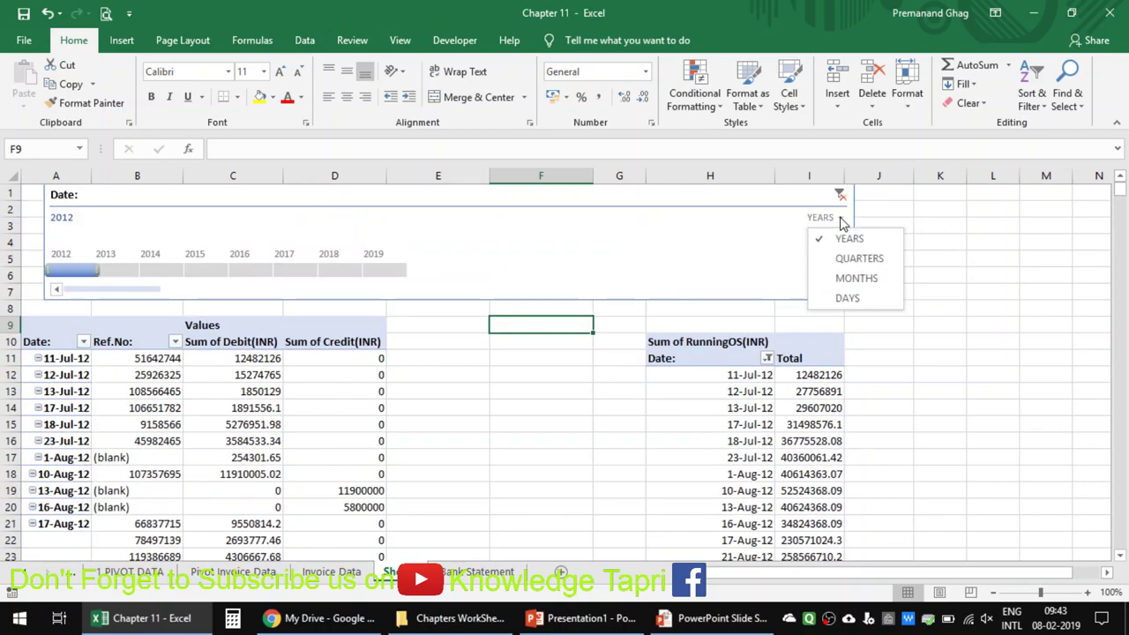
Step: Switch the timeline back to MONTHS, filter to Feb 2012, and return to cell A1
click(852, 279)
click(123, 273)
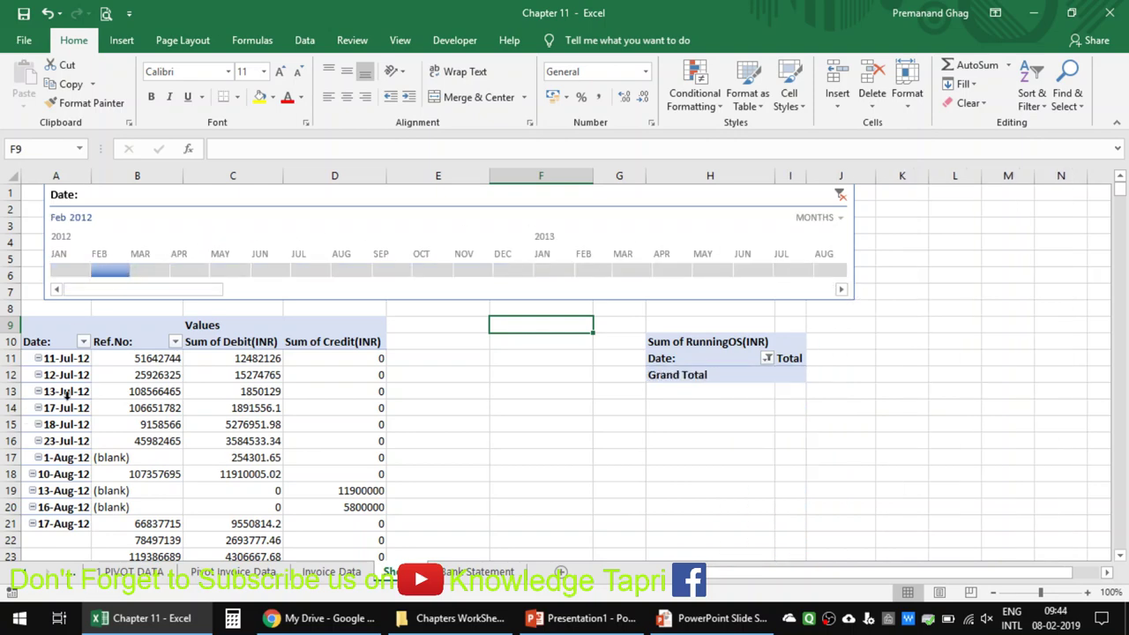
scroll(9, 432, down, 3)
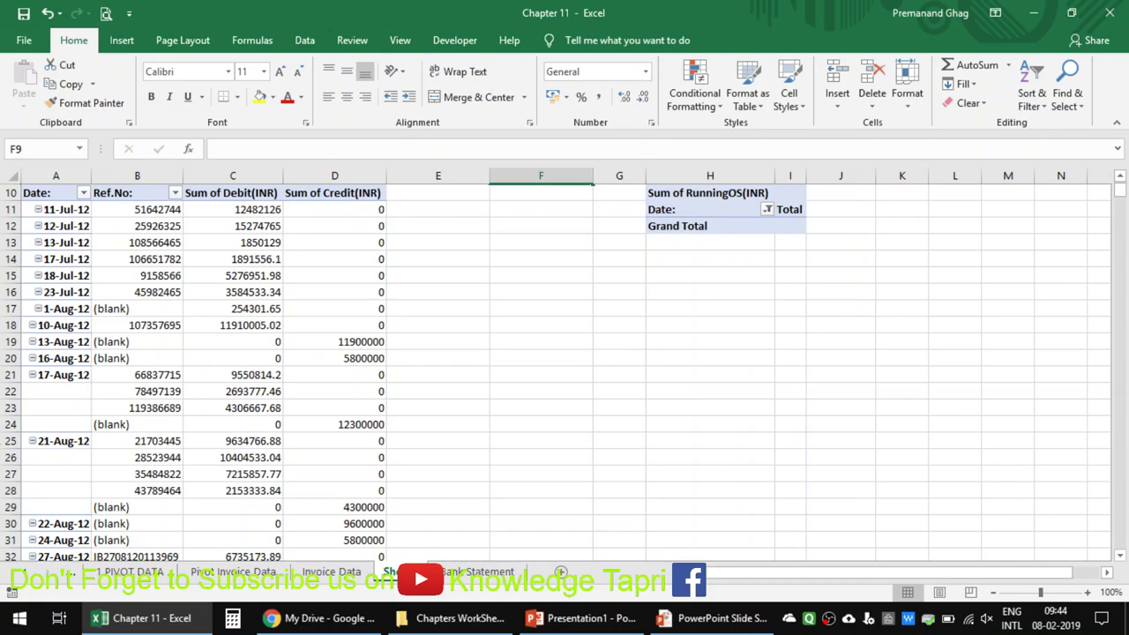
click(87, 347)
key(ctrl+Home)
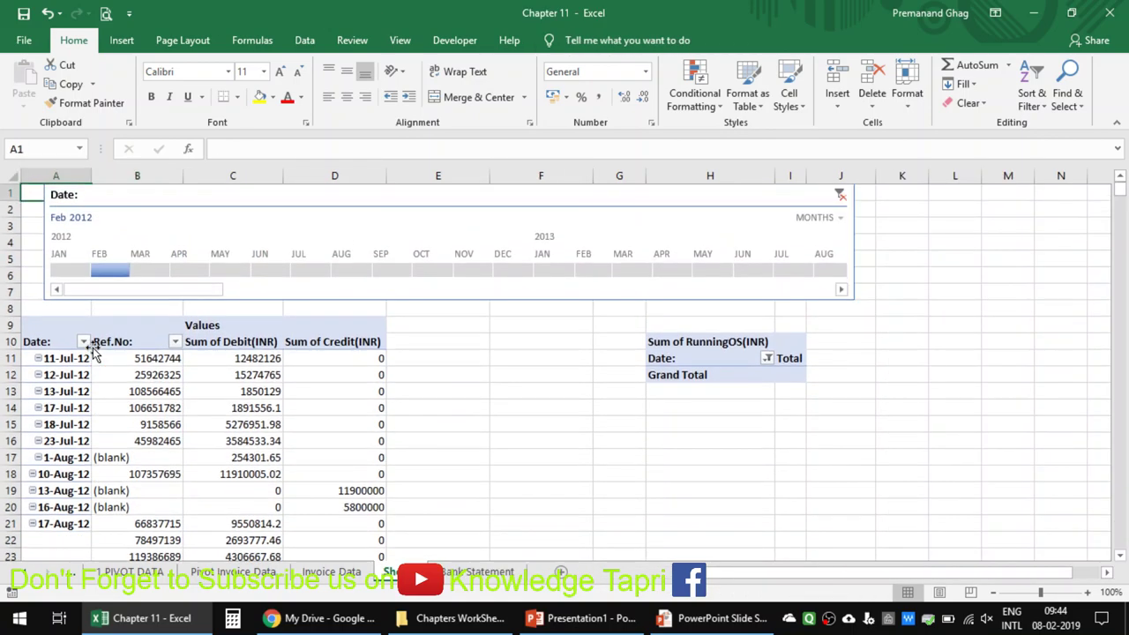
Step: Connect PivotTable1 to the Date timeline via Report Connections
right_click(329, 232)
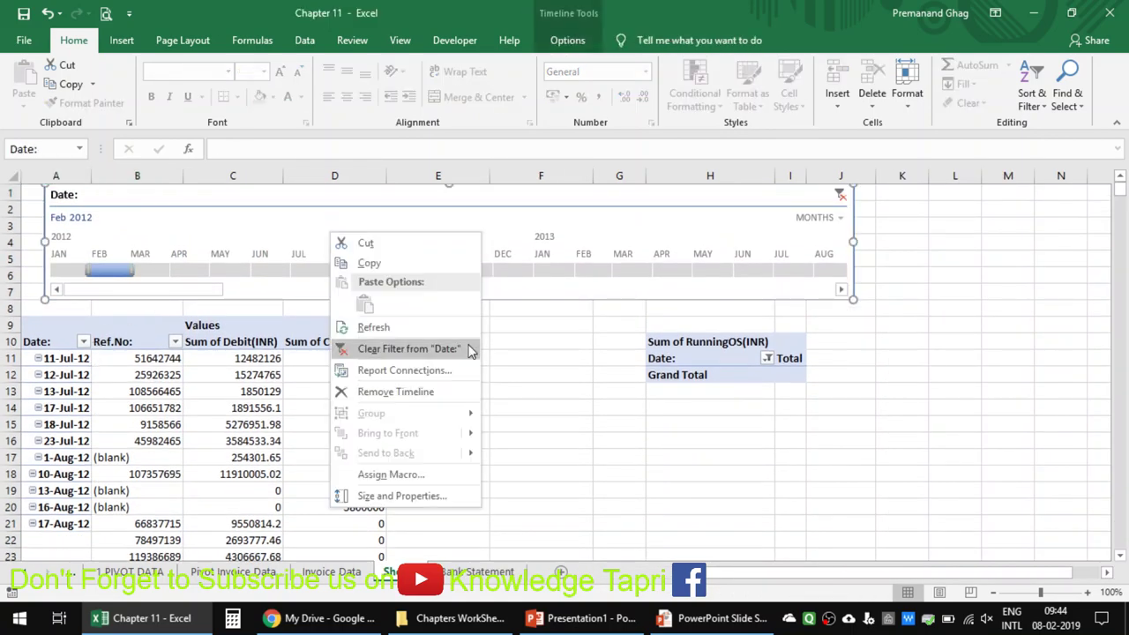
click(407, 371)
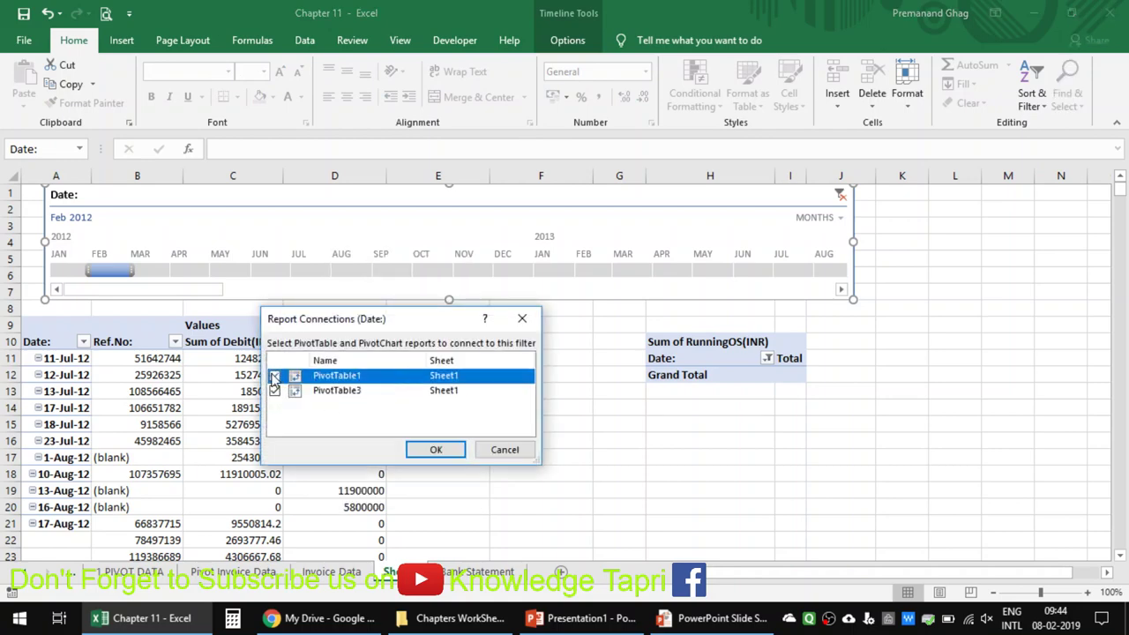
click(274, 375)
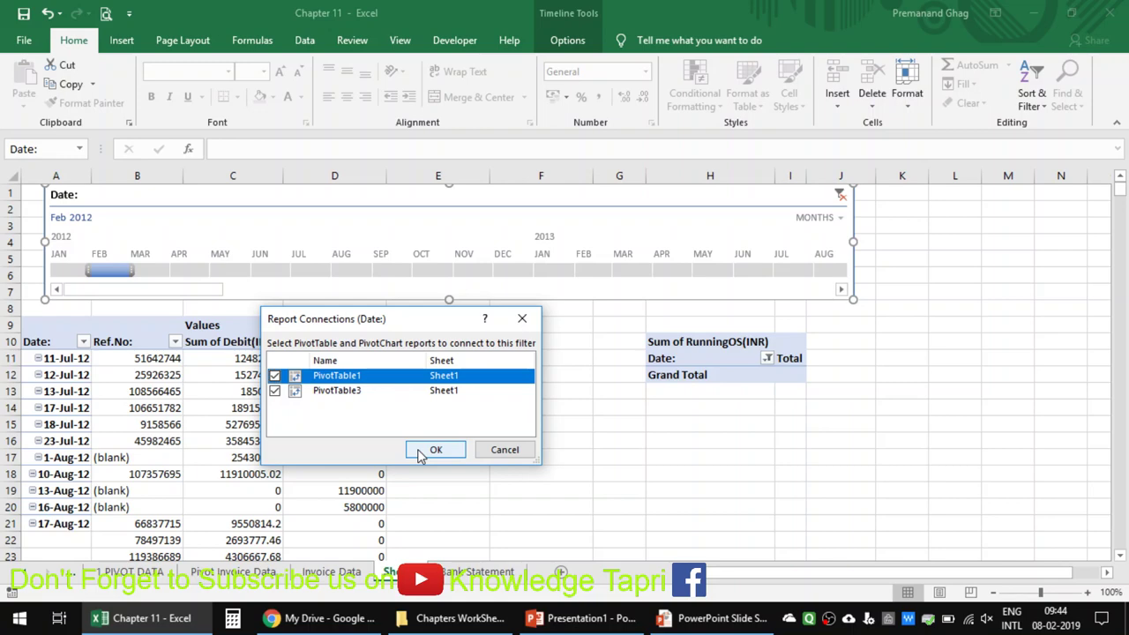
click(422, 453)
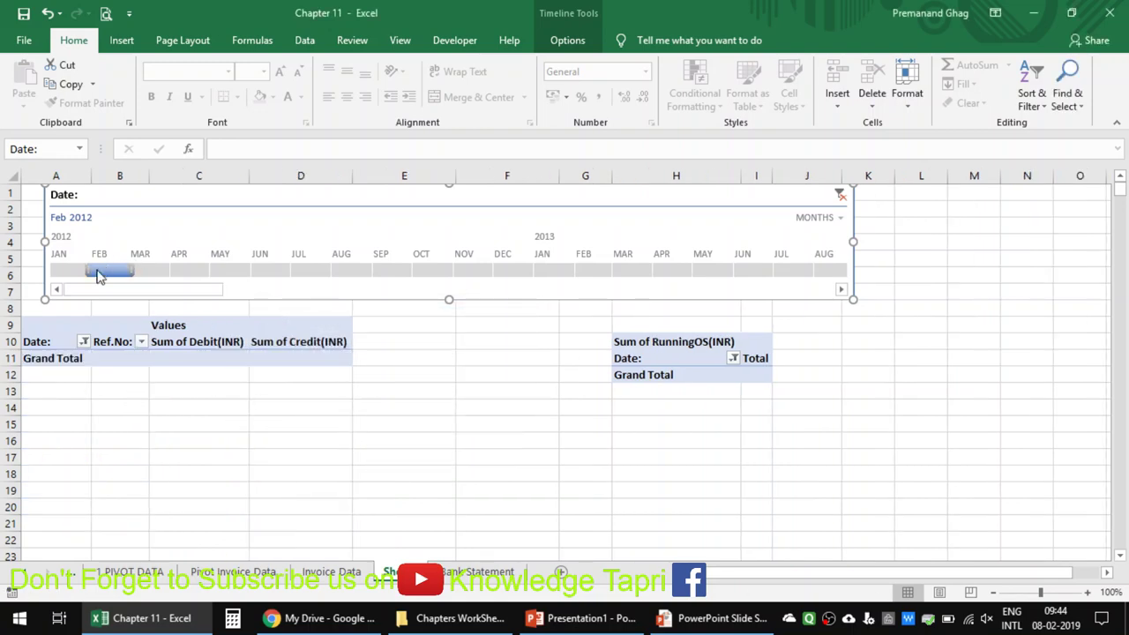
Step: Try several month ranges on the timeline, finishing with Apr 2012 – Mar 2013
drag(132, 271, 335, 270)
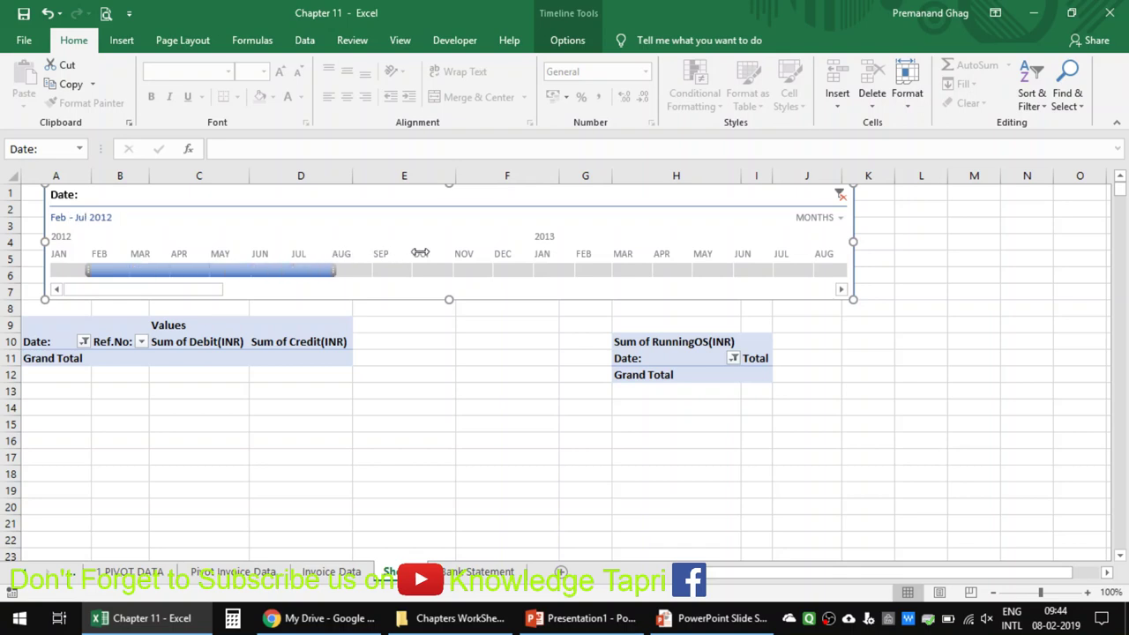
drag(419, 253, 486, 256)
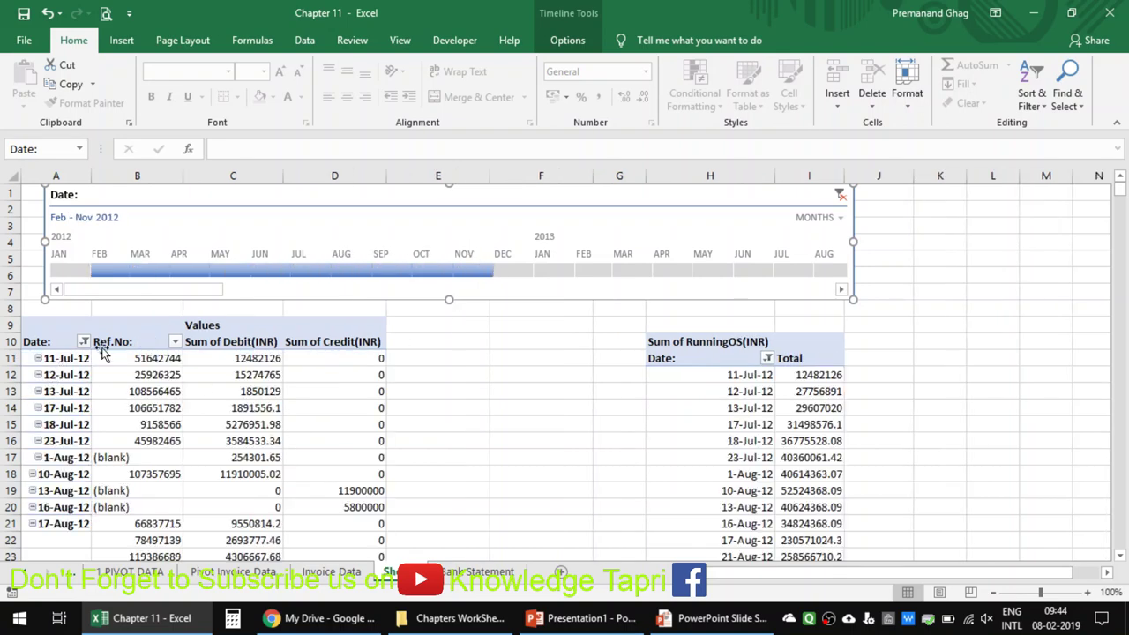
click(271, 274)
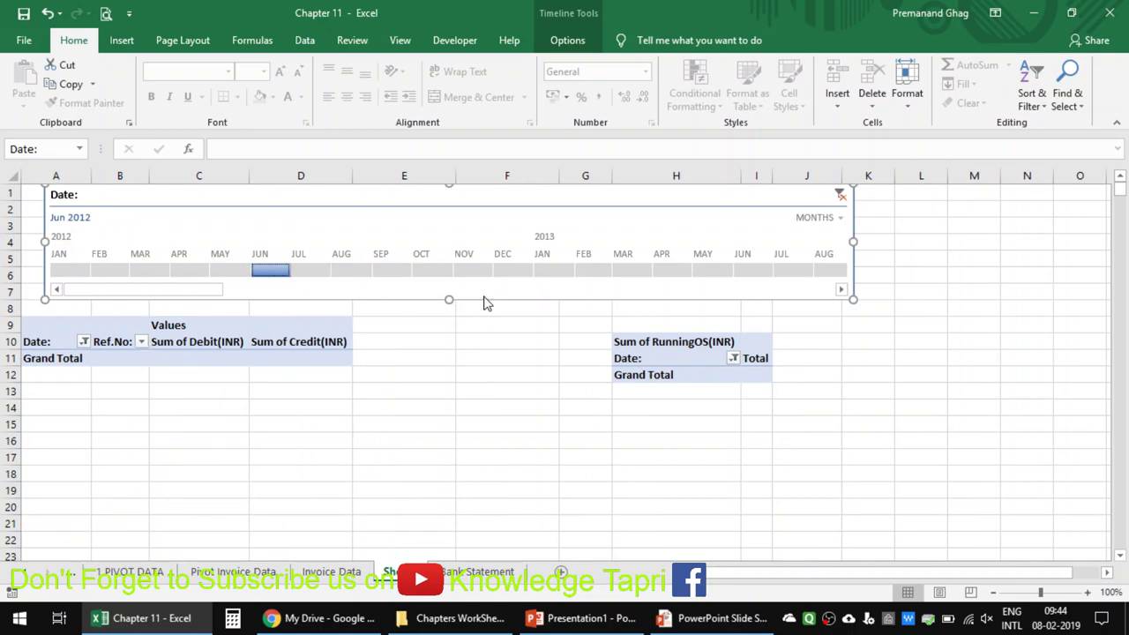
click(318, 272)
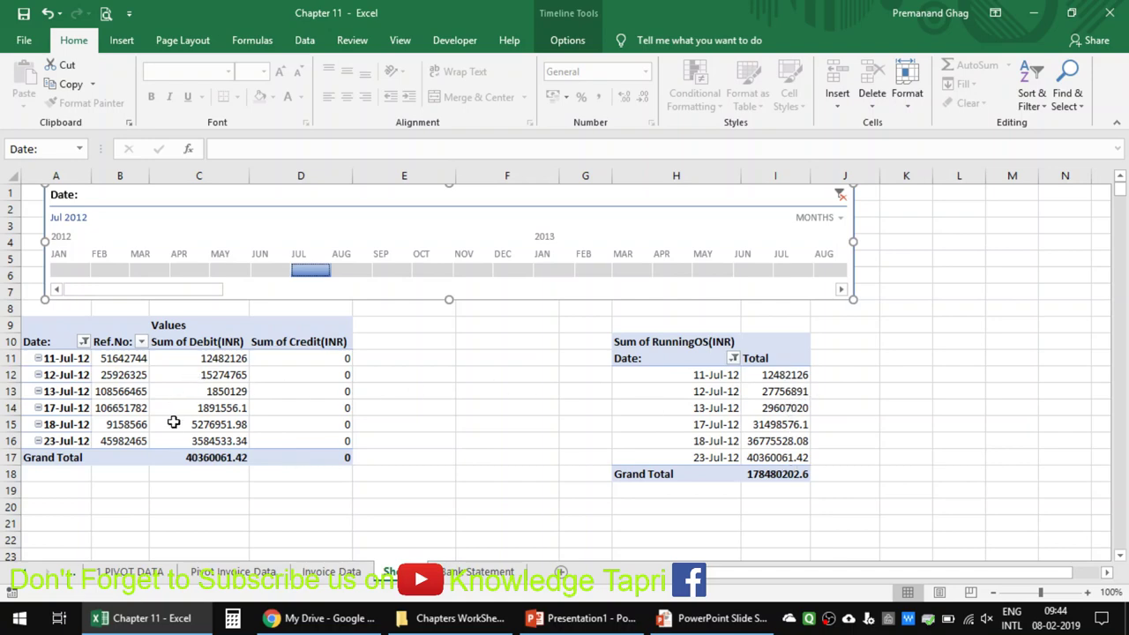
click(383, 272)
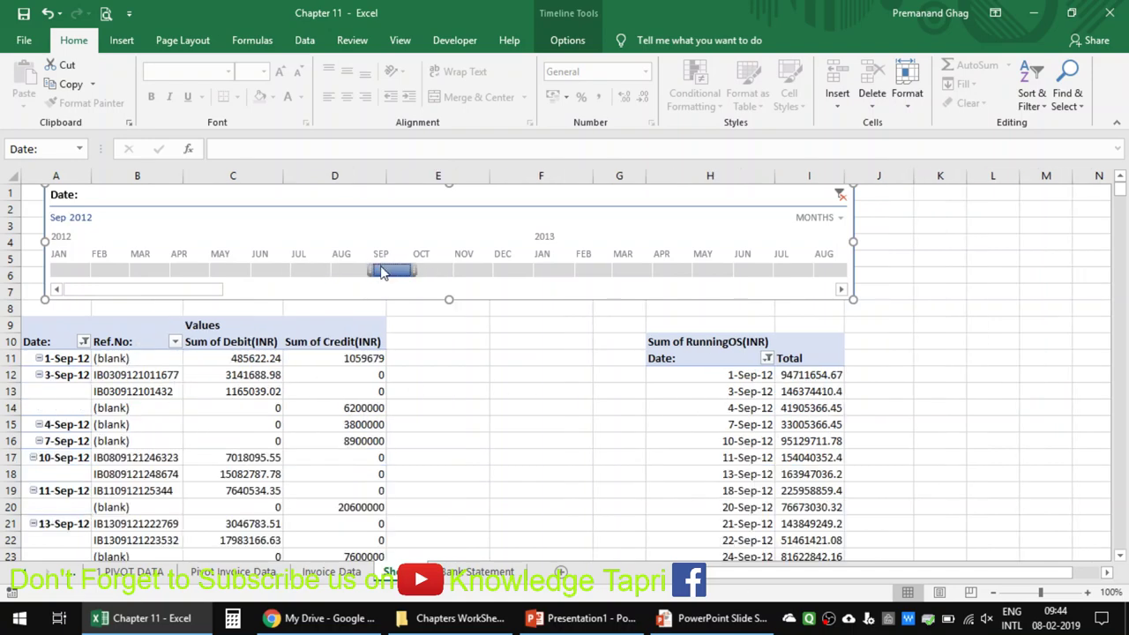
scroll(975, 474, down, 3)
scroll(246, 488, up, 3)
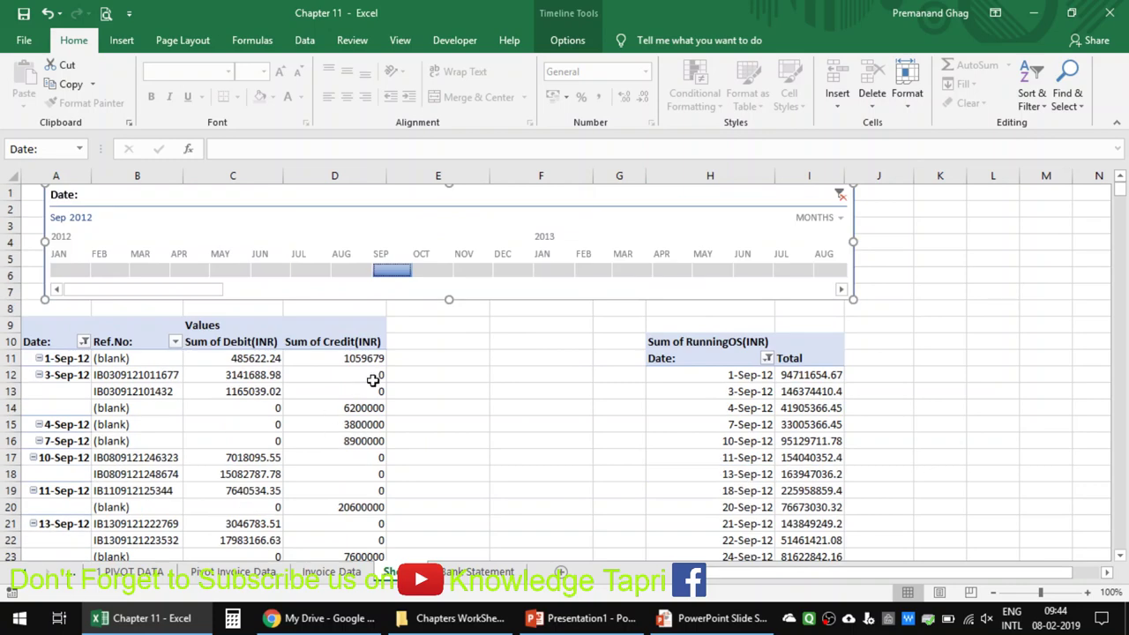
click(585, 272)
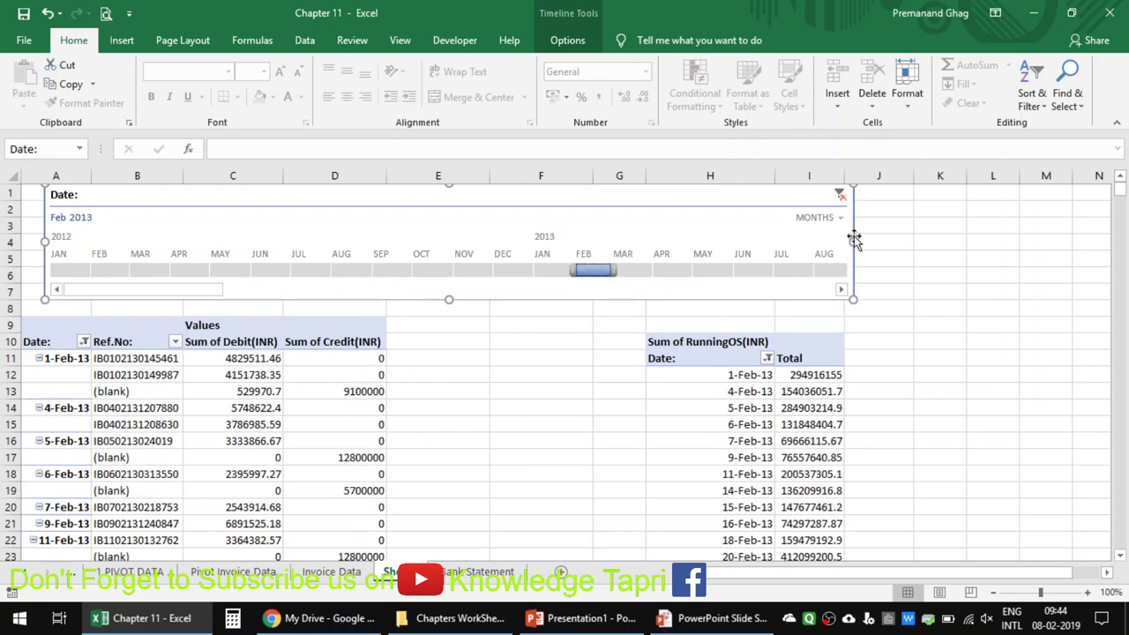
click(190, 271)
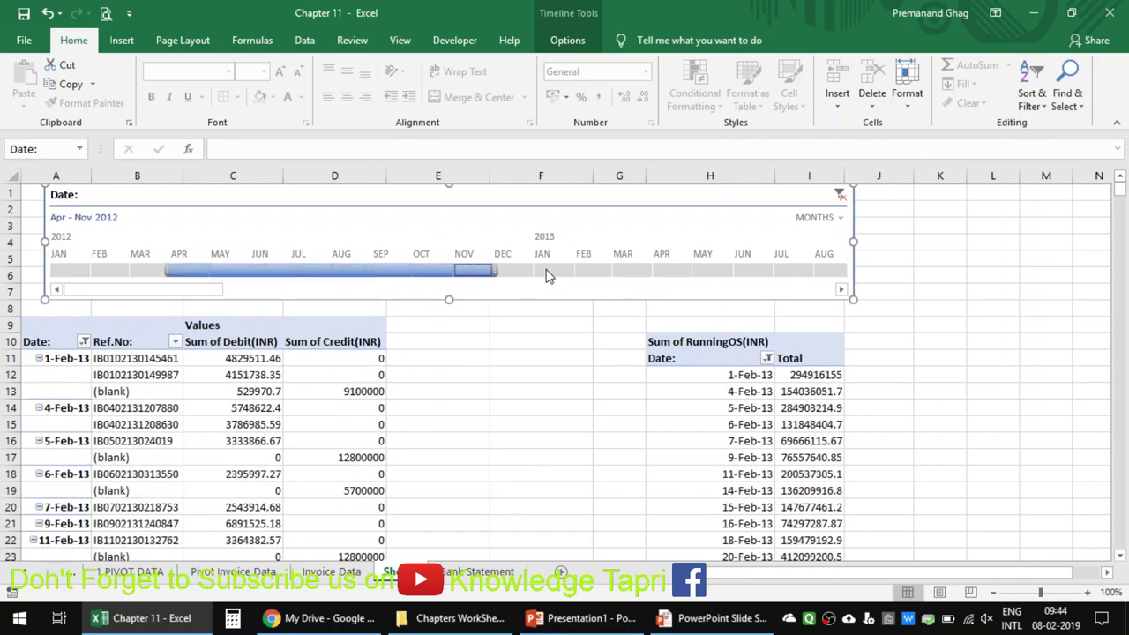
drag(322, 273, 623, 273)
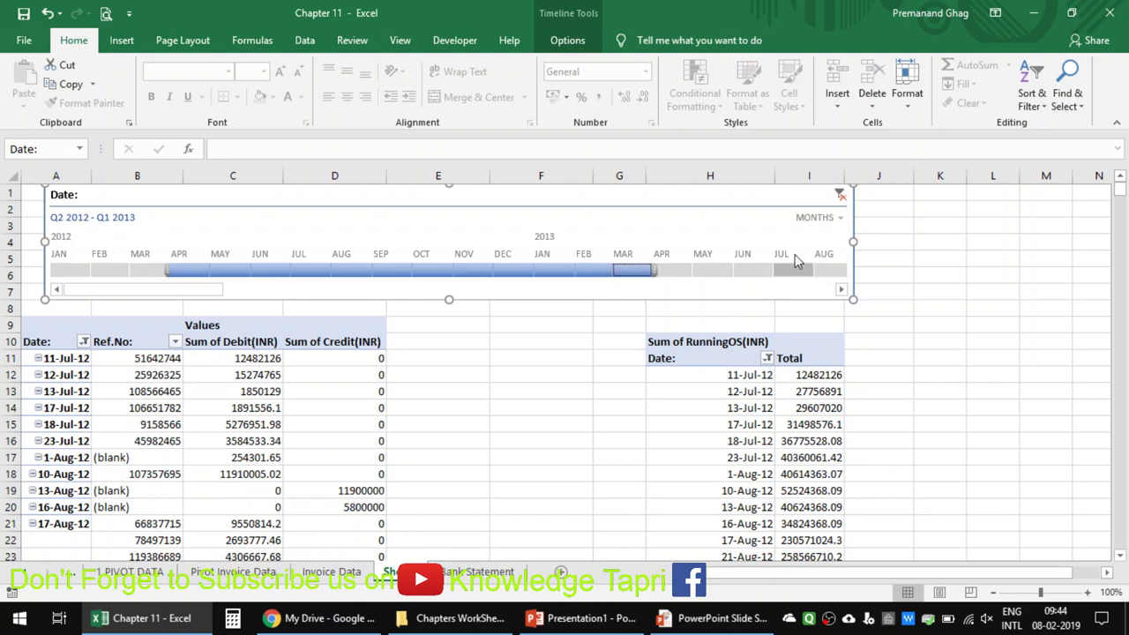